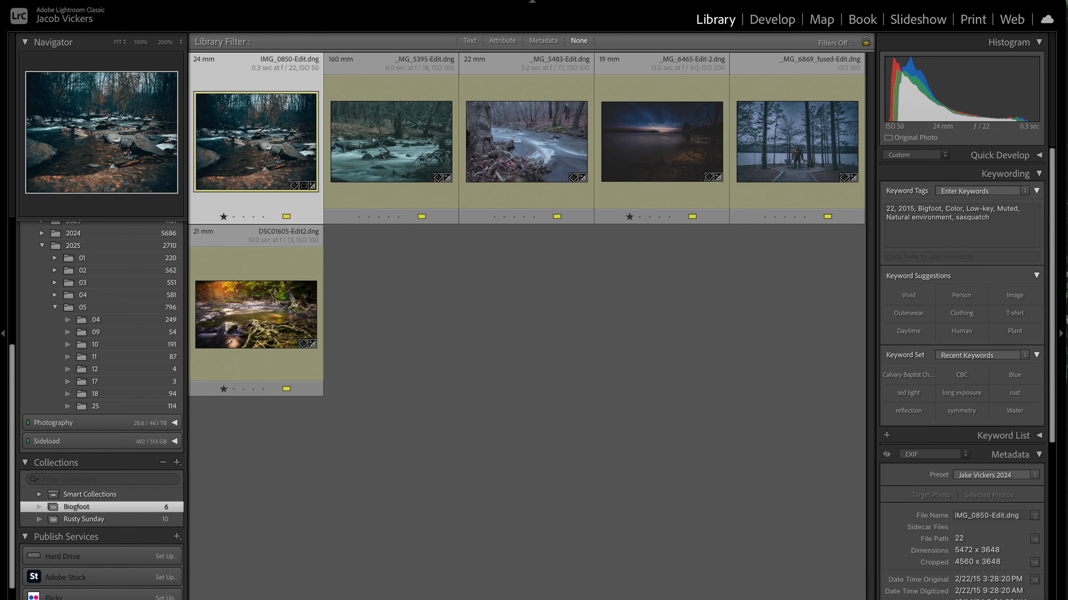
# Step: Start a photo import and add the keywords CBC and Calvary Baptist Church for the imported photos
pyautogui.press('shift+super+i')
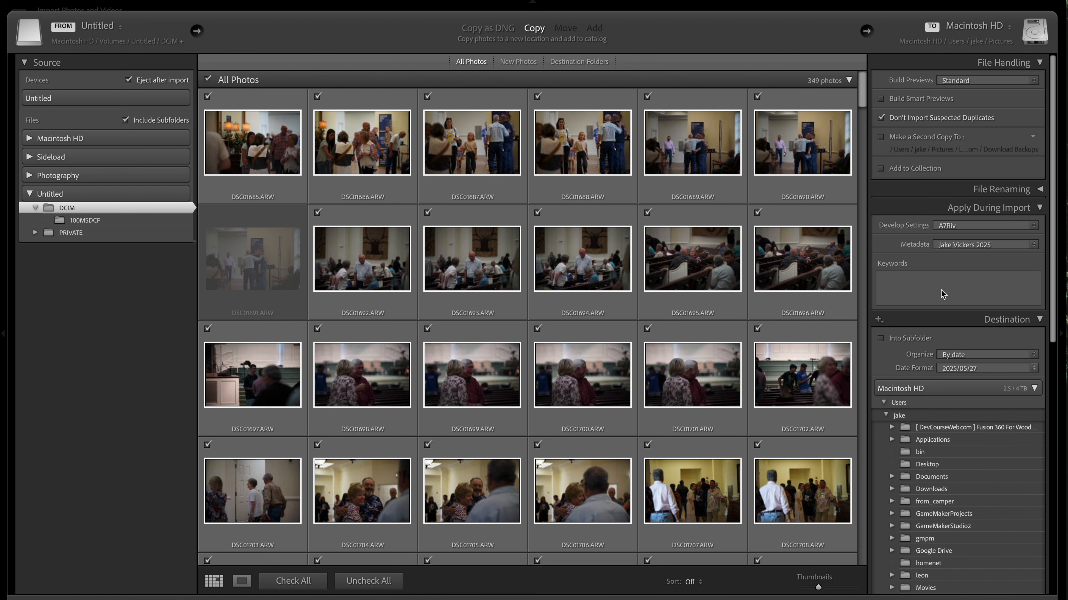
pyautogui.click(940, 289)
pyautogui.write('CBC')
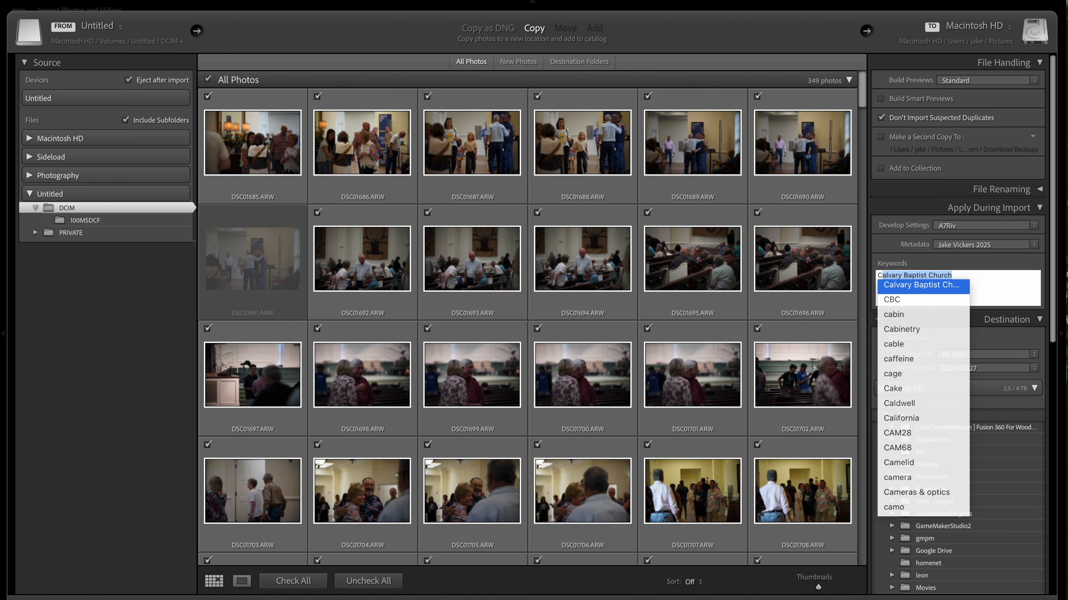
pyautogui.press('Return')
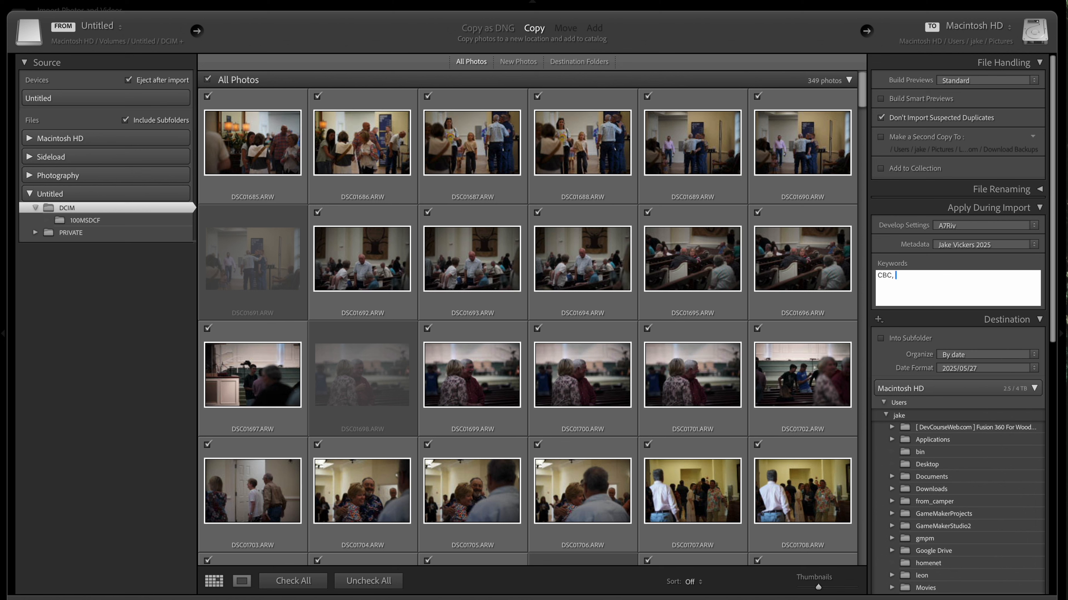
pyautogui.write('Calvary Baptist Church')
pyautogui.press('Return')
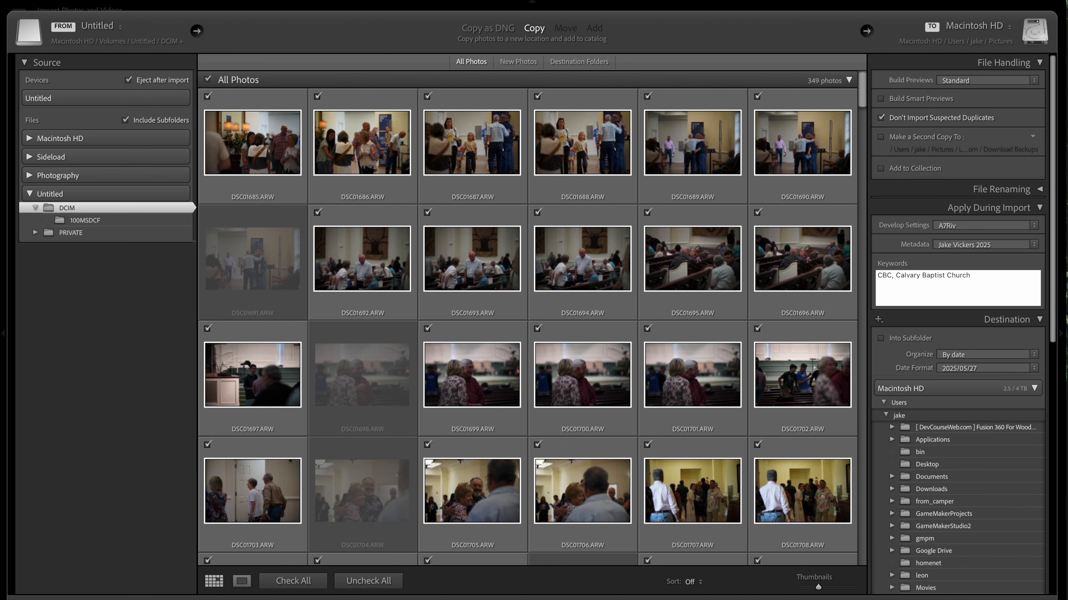
pyautogui.write(', ')
pyautogui.write('Teen Nigh')
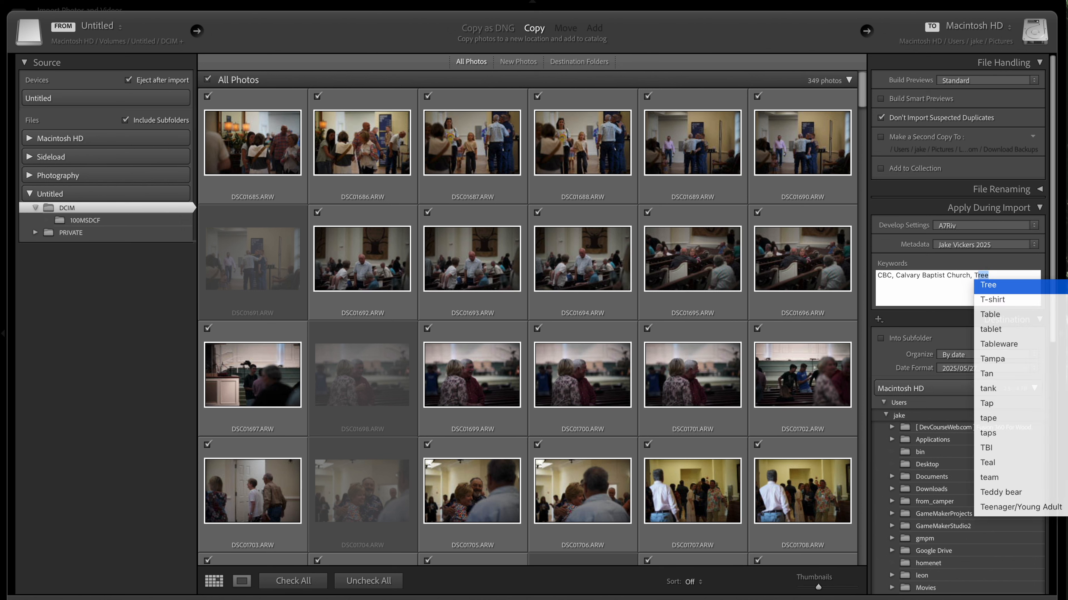
pyautogui.write('t')
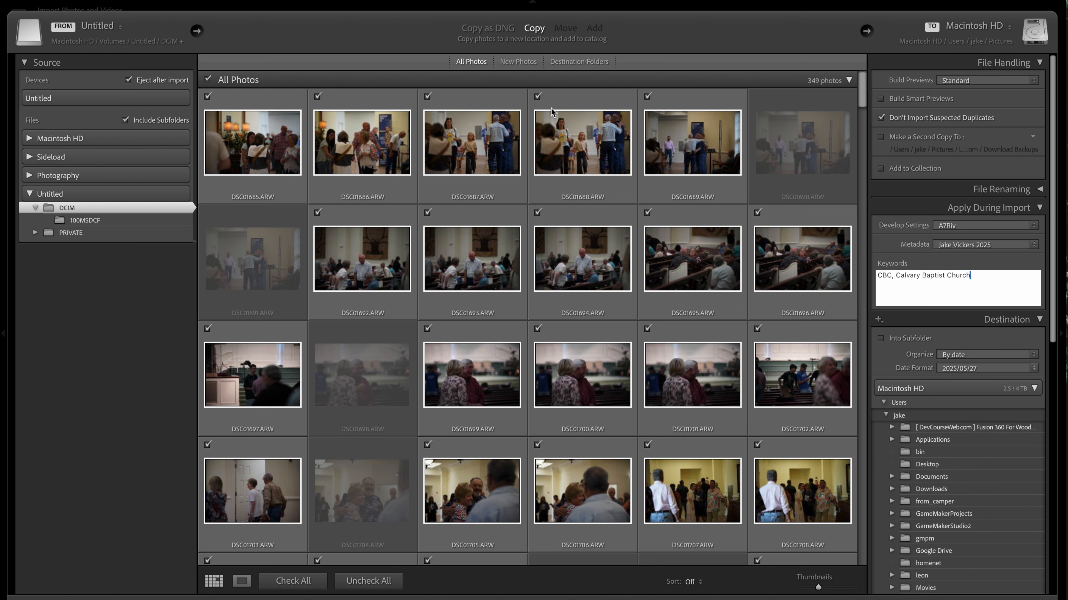
# Step: Exclude all photos from the import and open the first one, DSC01685.ARW, in the enlarged preview
pyautogui.click(564, 30)
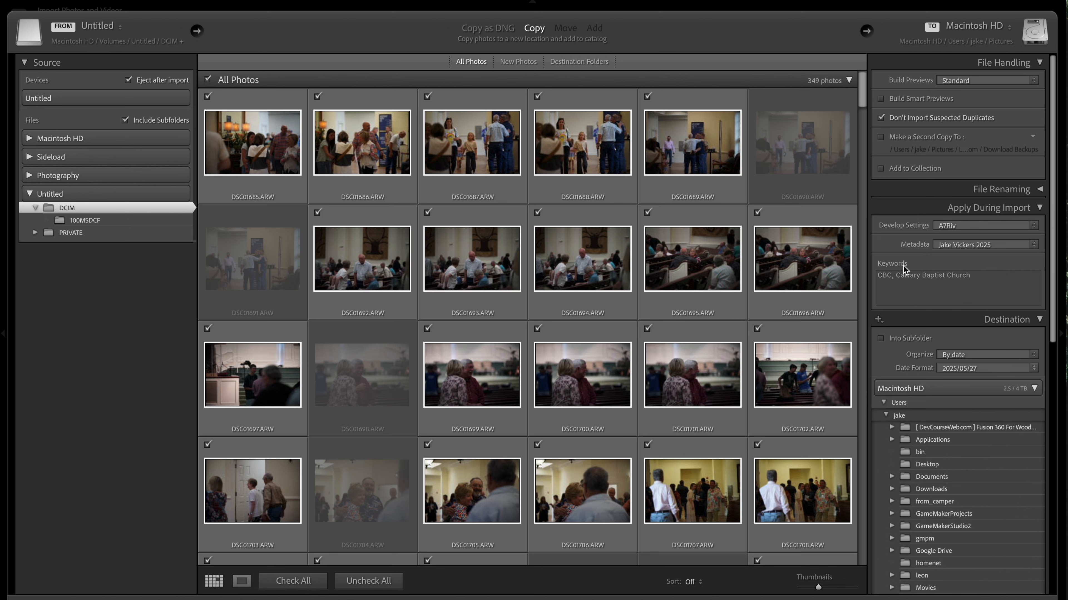
pyautogui.click(208, 80)
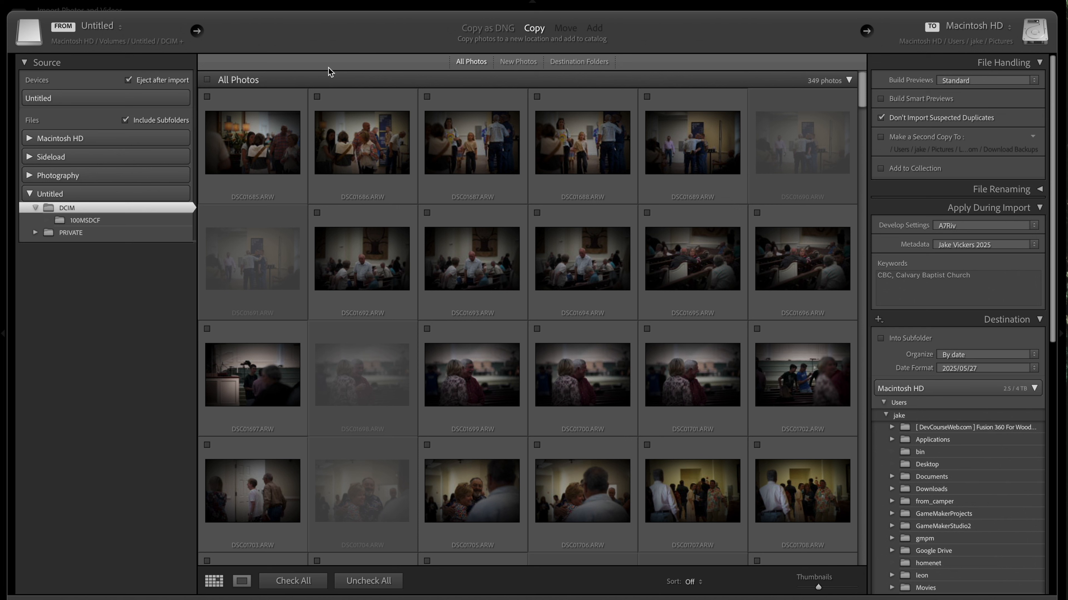
pyautogui.doubleClick(252, 146)
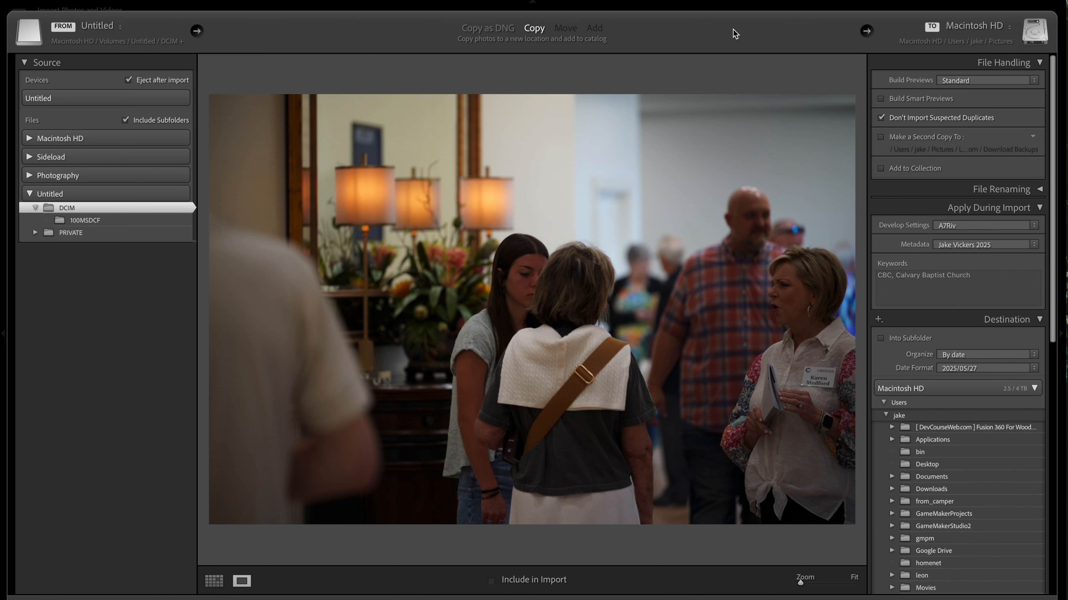
# Step: Go to the fifth photo, with the men by the Worship With Us sign, and mark it for import
pyautogui.press('Right')
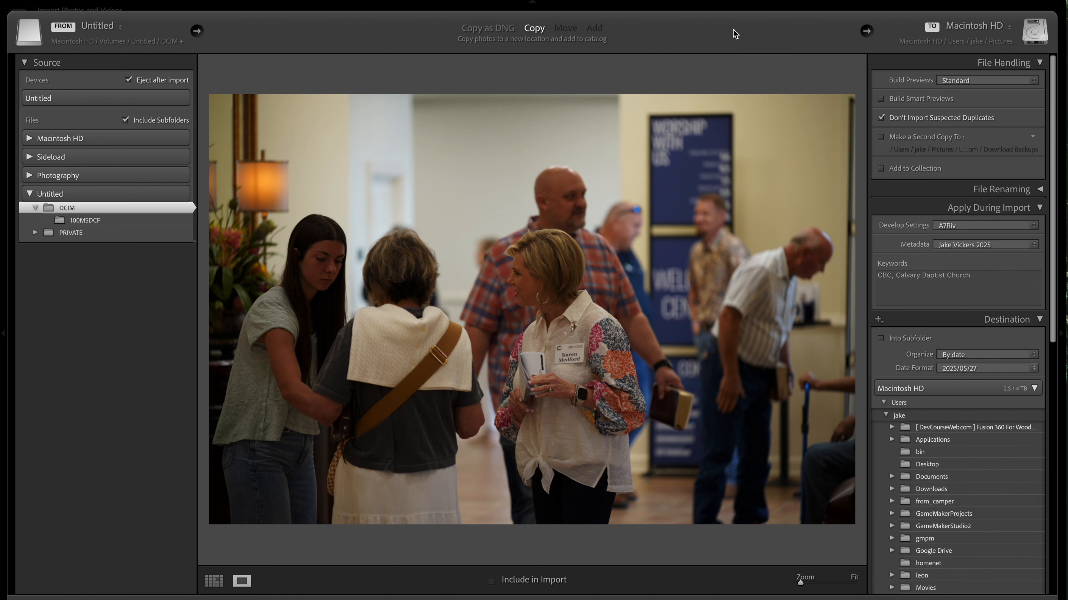
pyautogui.press('Right')
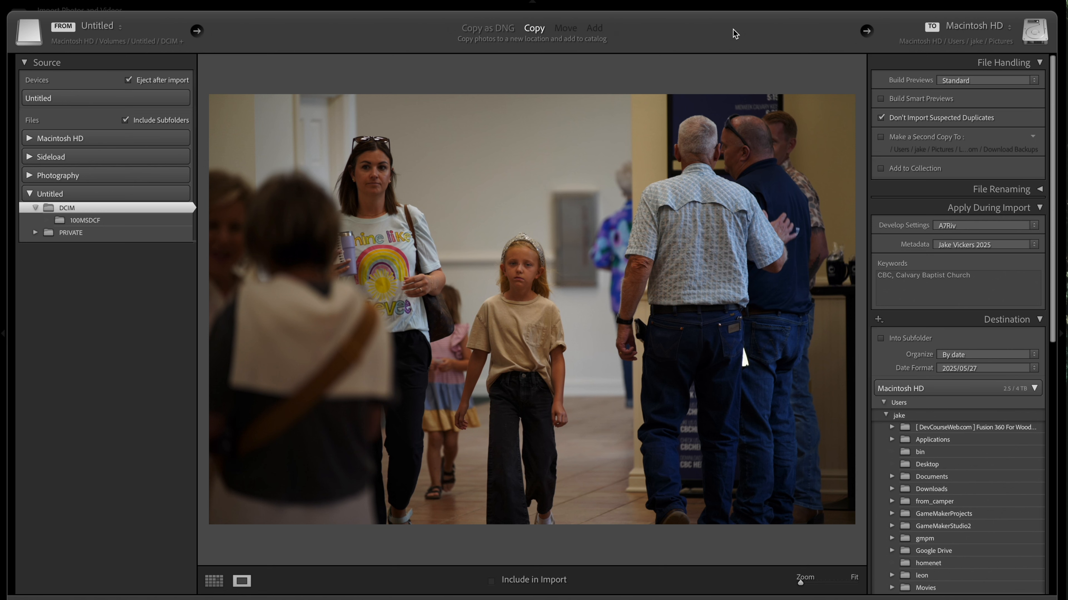
pyautogui.press('Right')
pyautogui.press('Right')
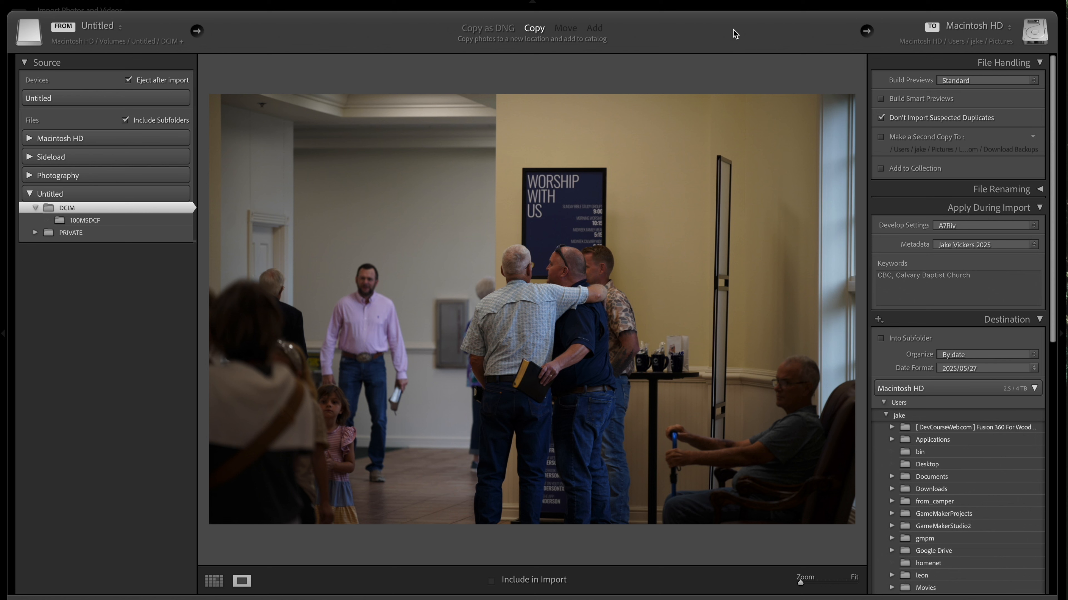
pyautogui.press('p')
# Step: Advance to the photo right after the suspected duplicate of the couple by the pews and include it in the import
pyautogui.press('Right')
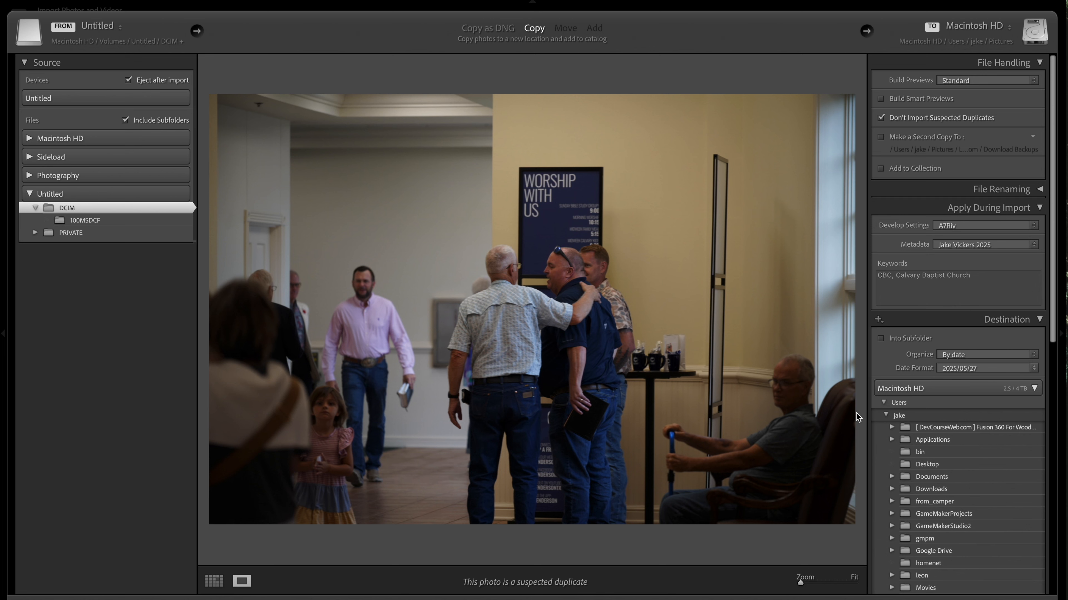
pyautogui.press('Right')
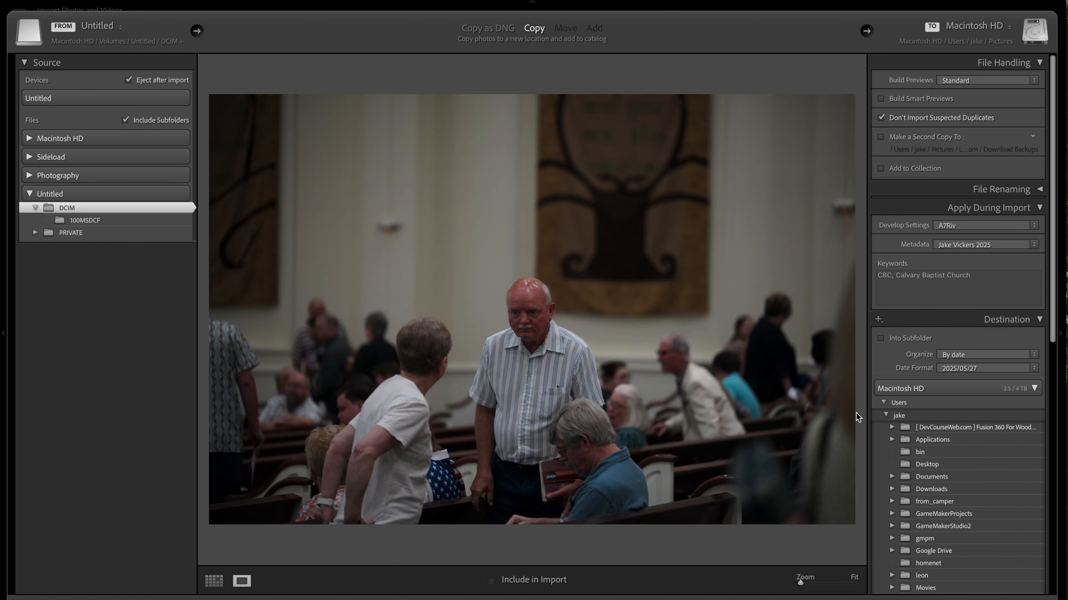
pyautogui.press('Right')
pyautogui.press('Right')
pyautogui.press('Right')
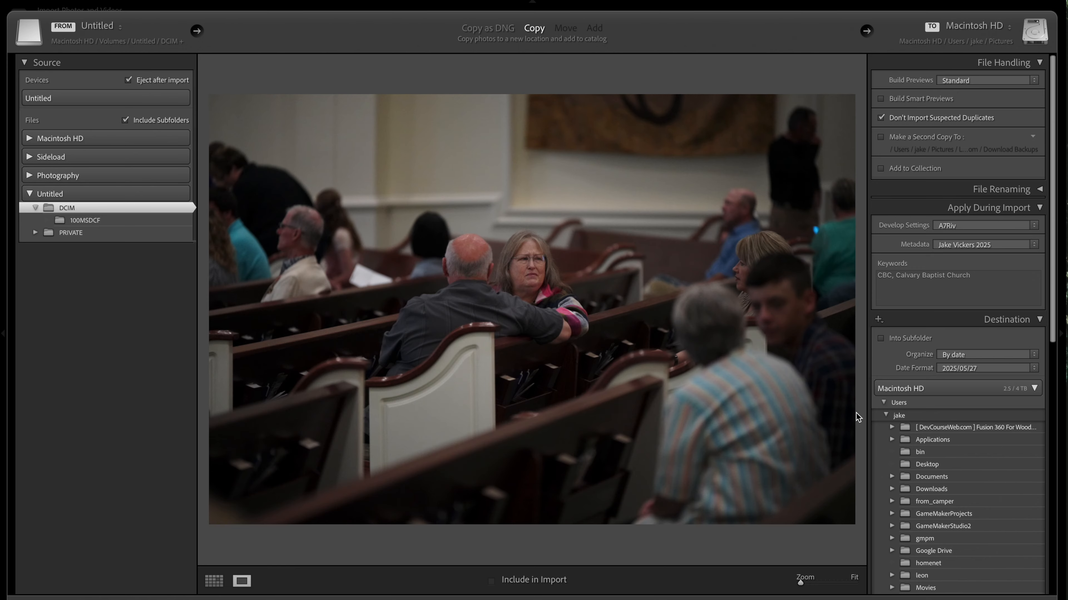
pyautogui.press('Right')
pyautogui.press('Right')
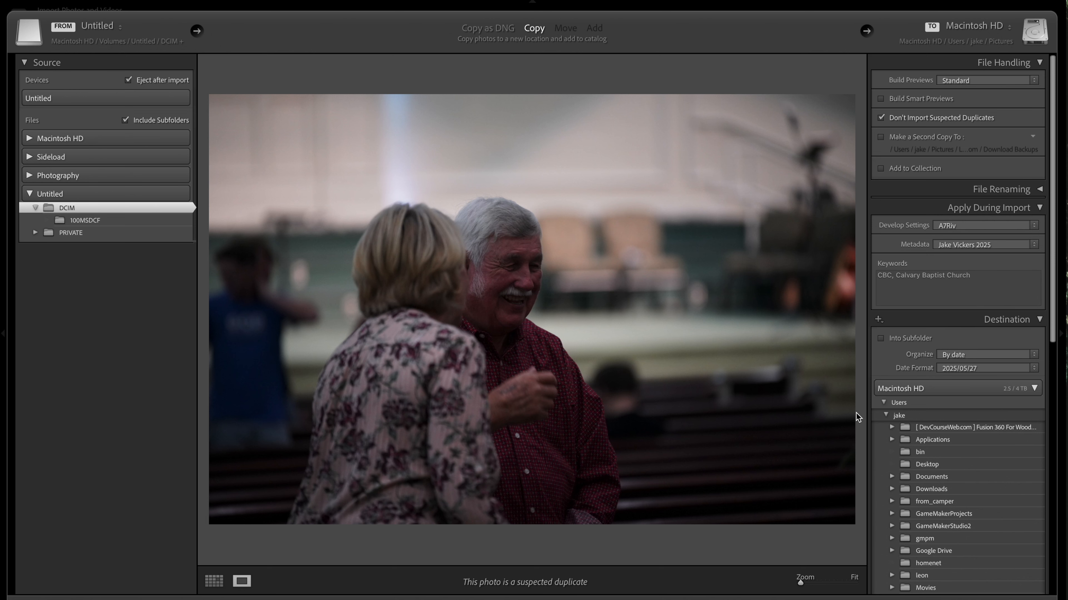
pyautogui.press('Right')
pyautogui.press('p')
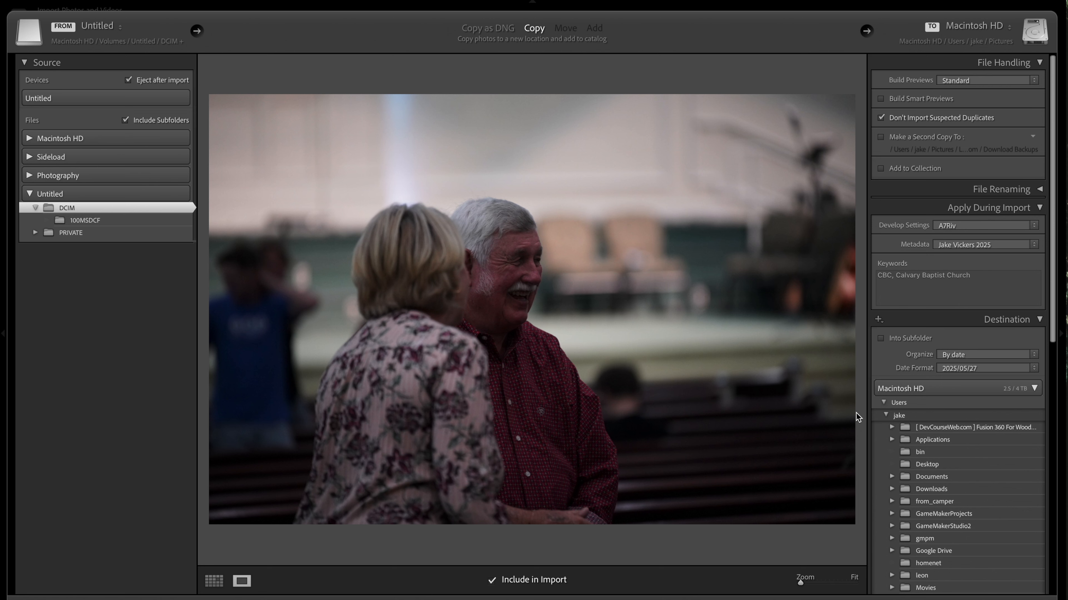
# Step: Review the following photos one by one, up to the group gathered in front of the shuttered windows
pyautogui.press('Right')
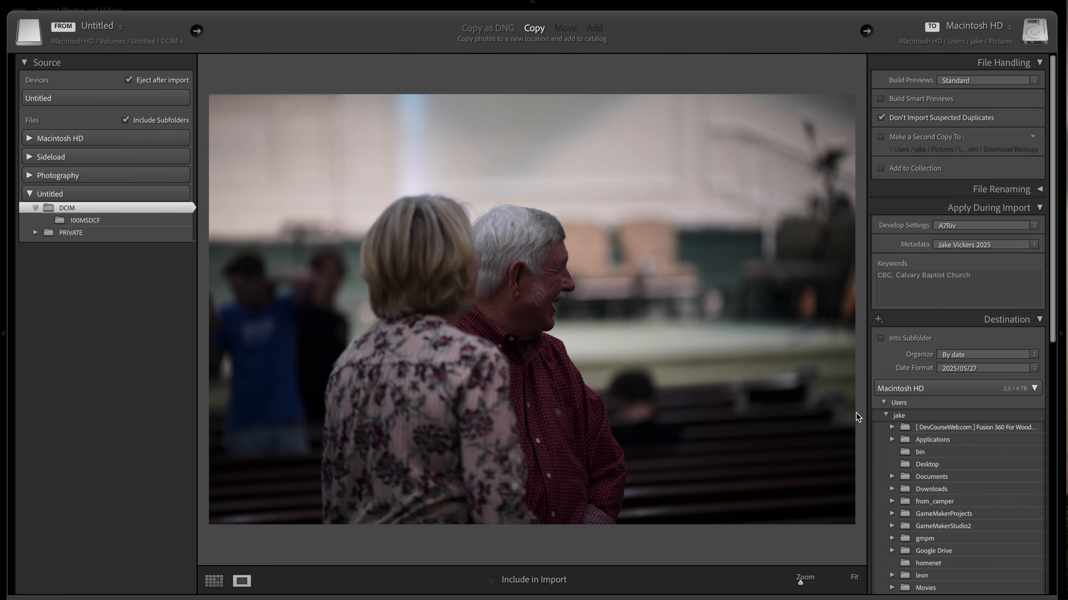
pyautogui.press('Right')
pyautogui.press('Right')
pyautogui.press('Right')
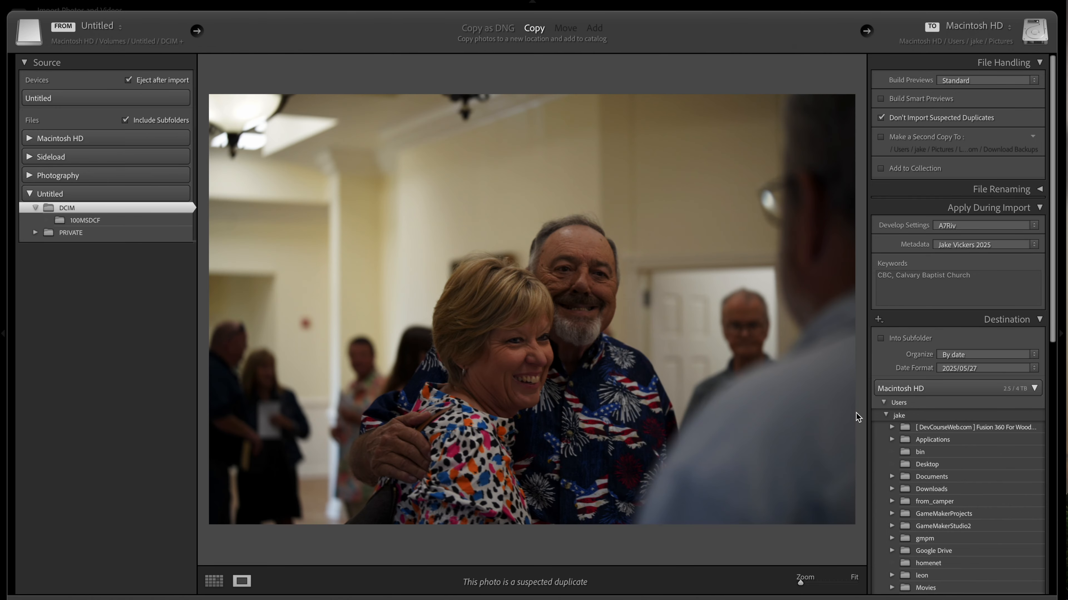
pyautogui.press('Right')
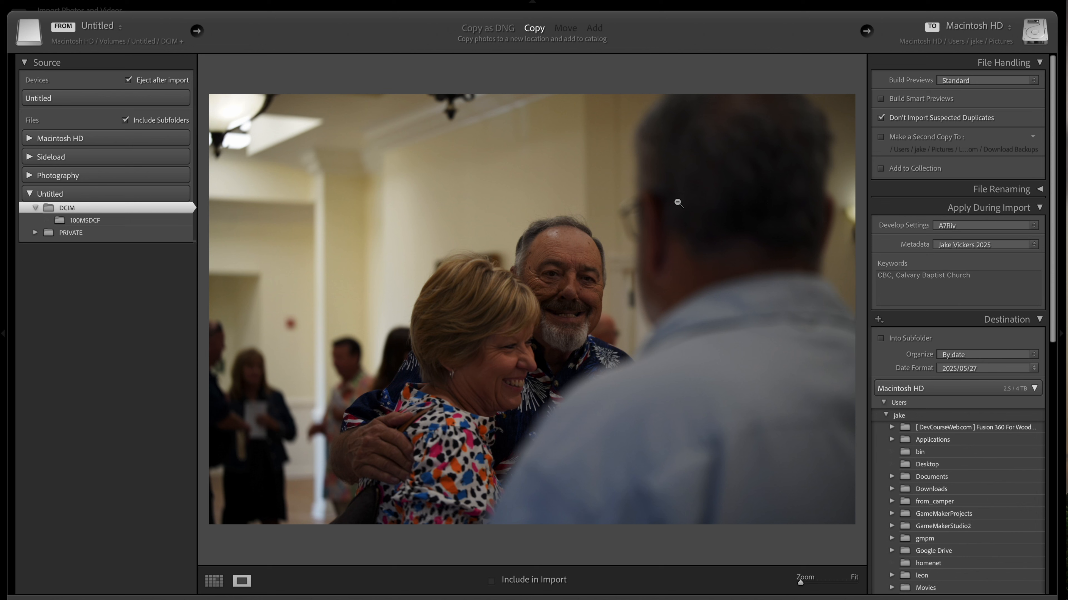
pyautogui.press('Right')
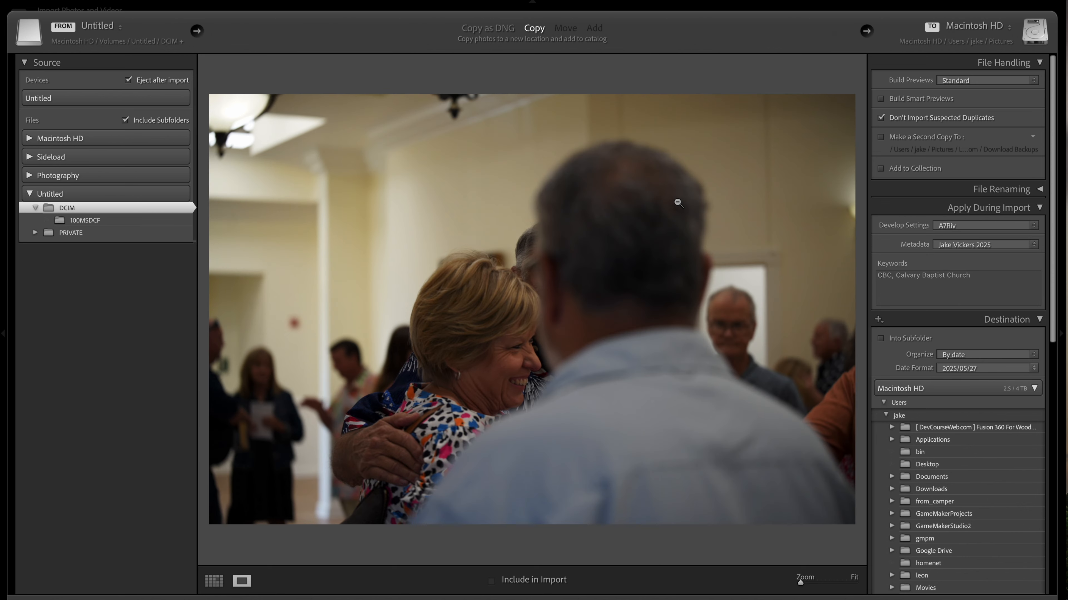
pyautogui.press('Right')
pyautogui.press('Right')
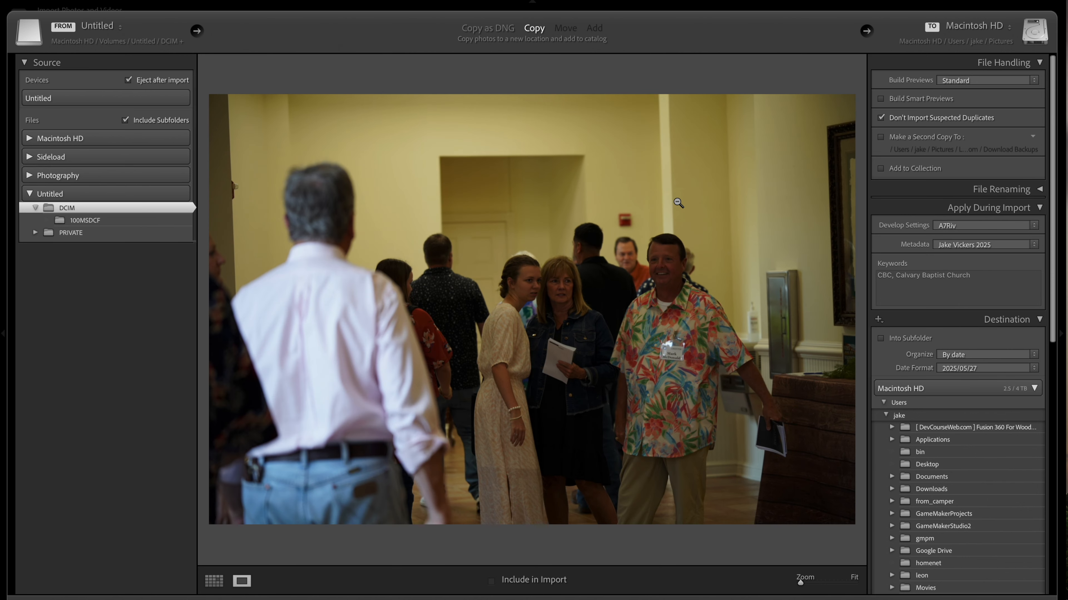
pyautogui.press('Right')
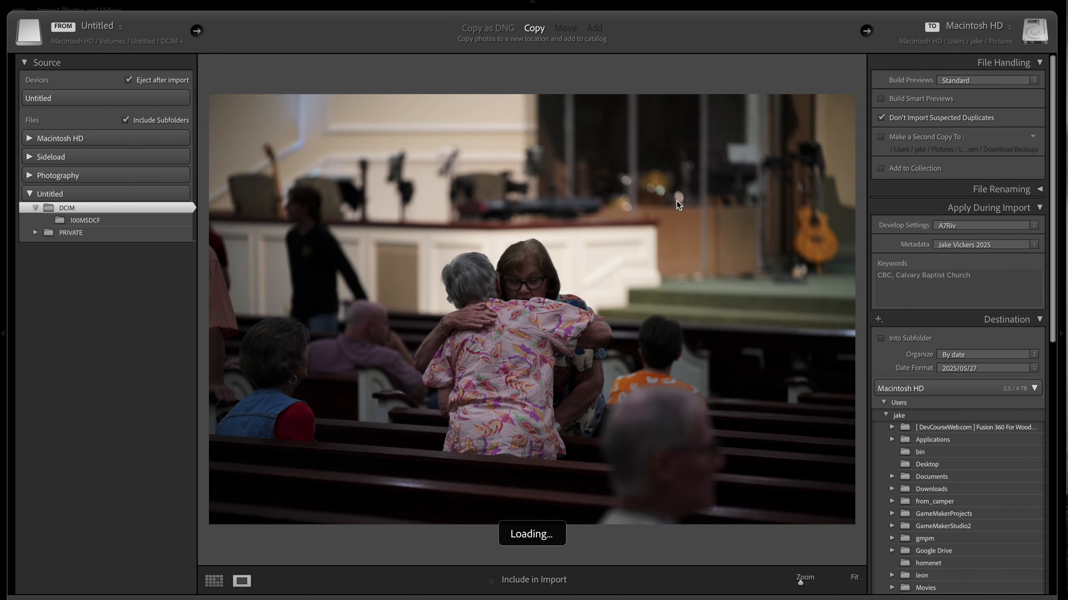
pyautogui.press('Right')
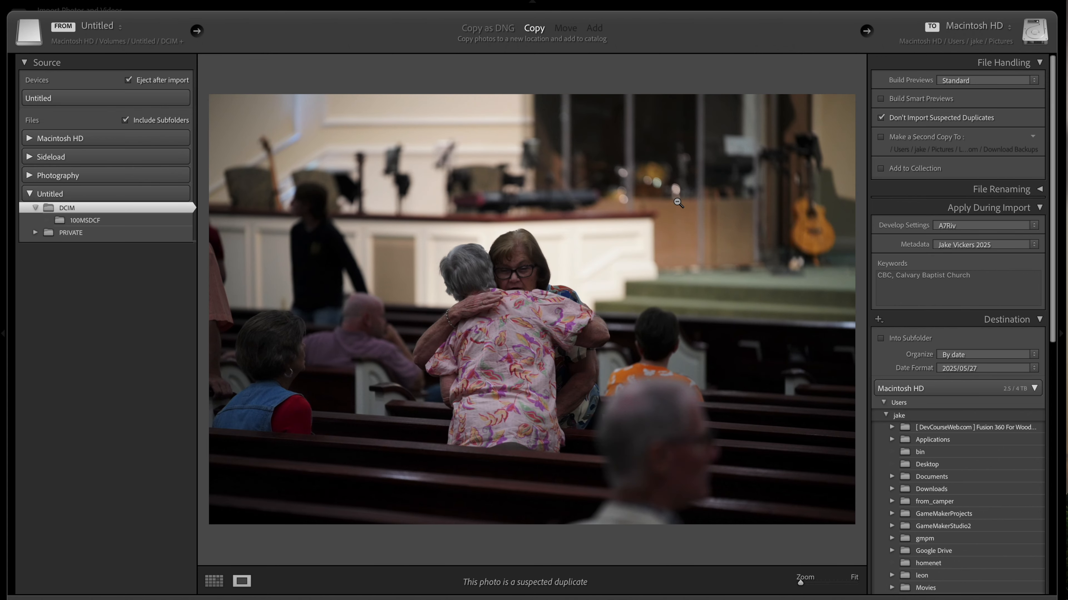
pyautogui.press('Right')
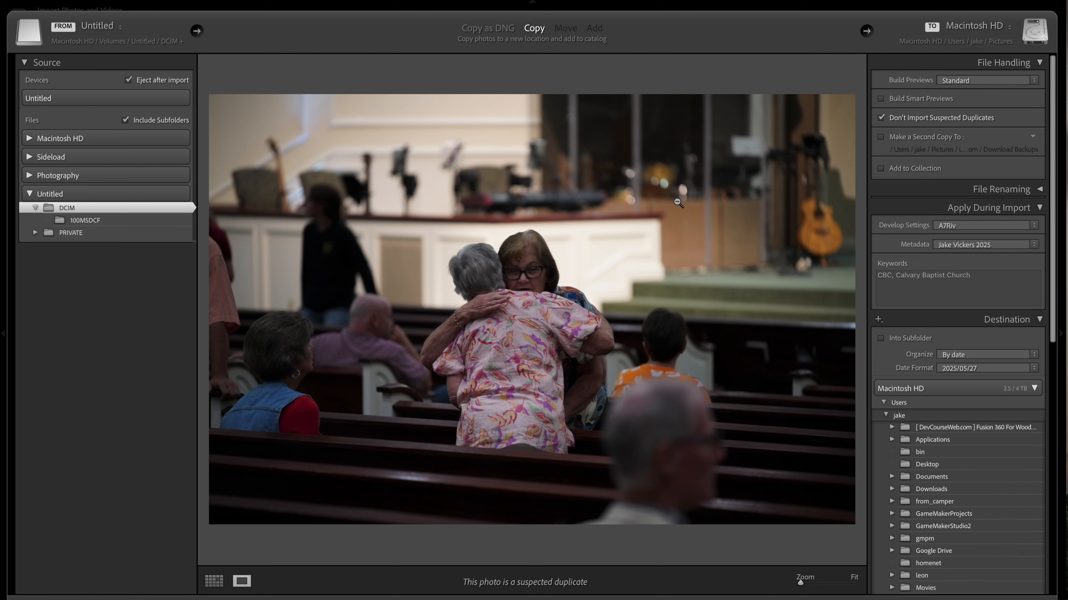
pyautogui.press('Right')
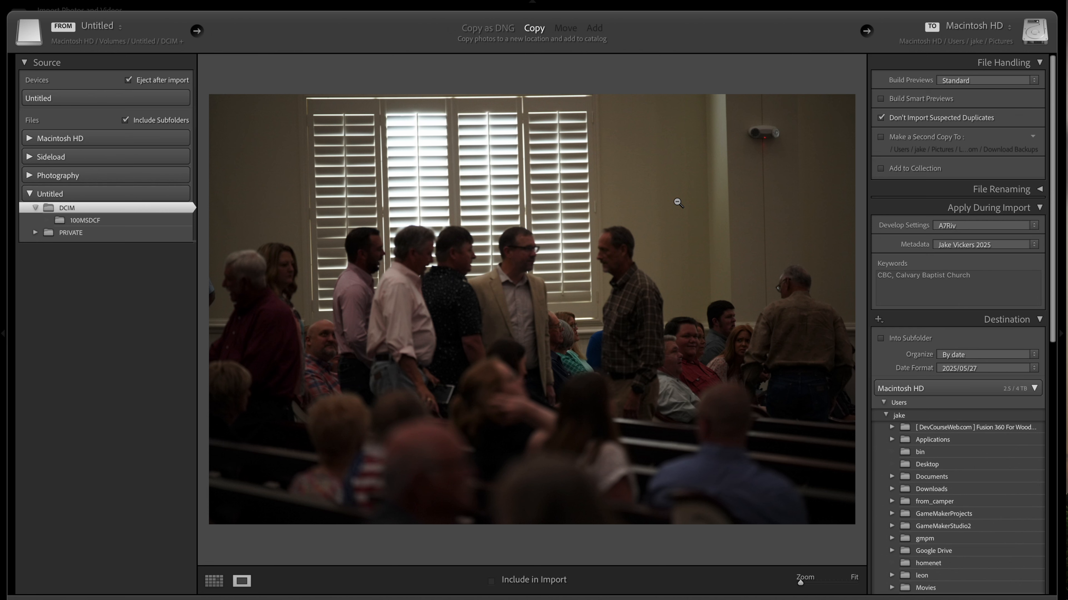
pyautogui.press('Right')
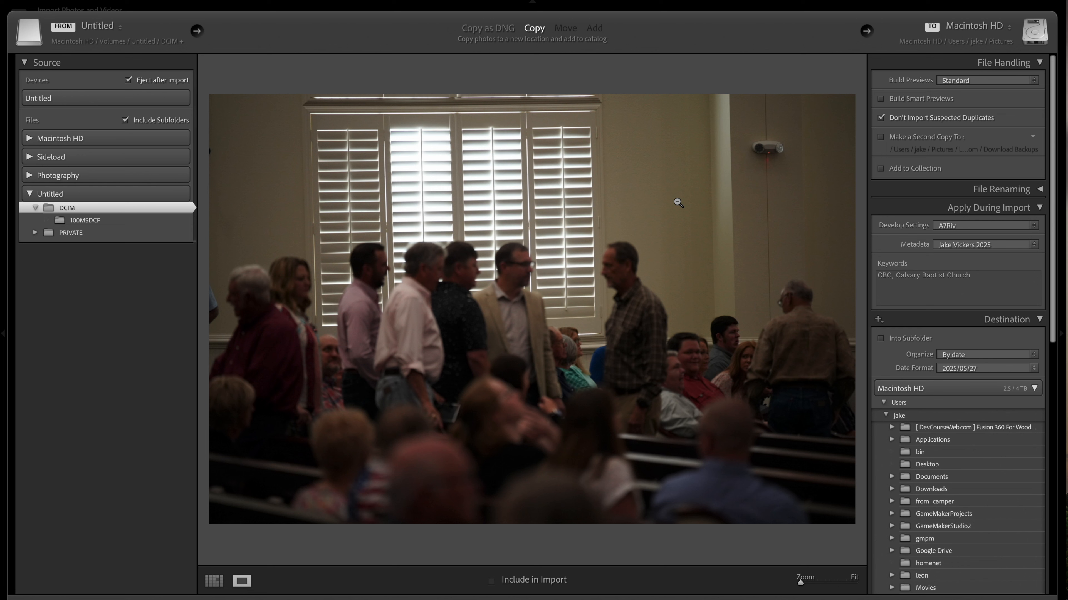
pyautogui.press('Right')
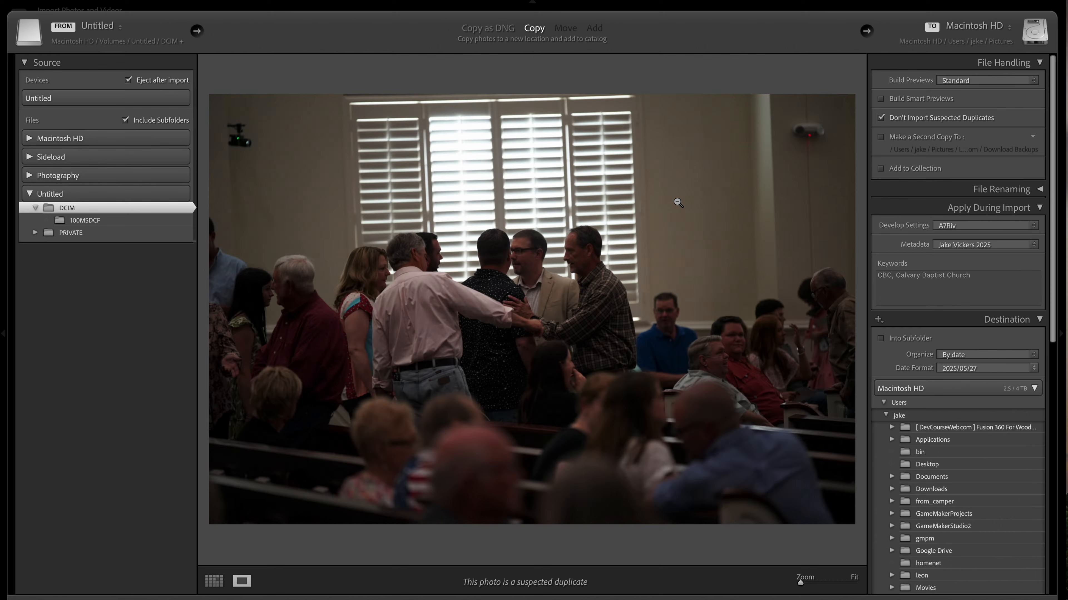
pyautogui.press('Right')
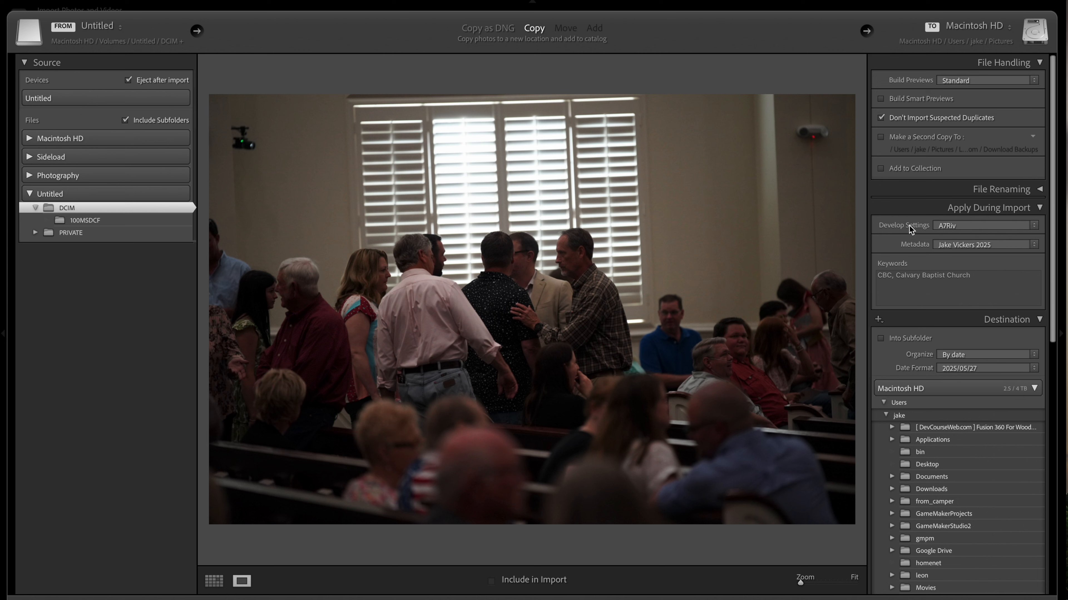
# Step: Set the develop settings applied during import to the user preset Jake's Default Import
pyautogui.click(966, 227)
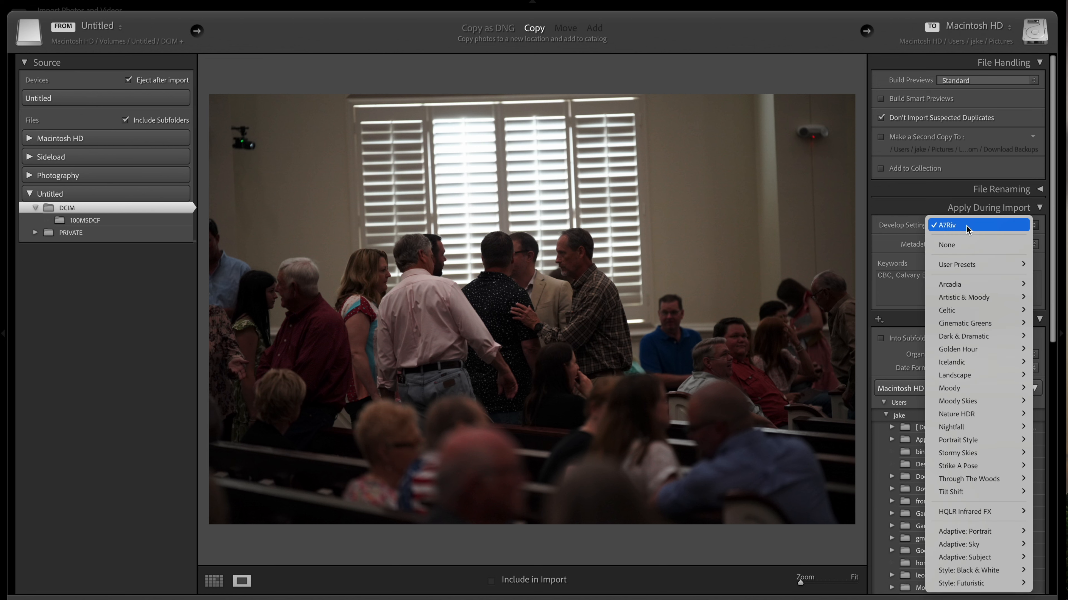
pyautogui.moveTo(972, 265)
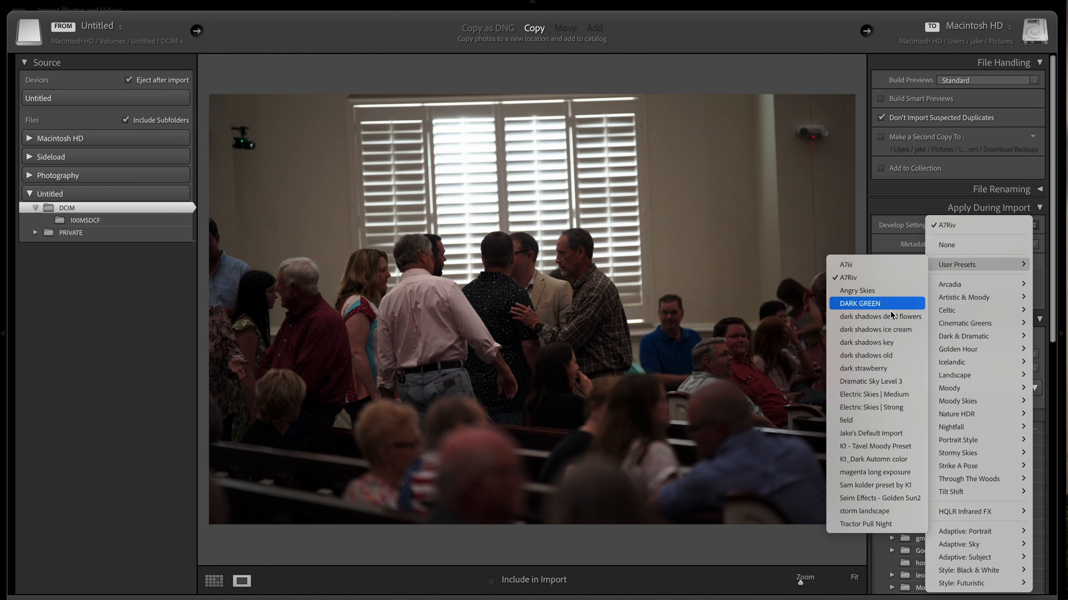
pyautogui.click(885, 437)
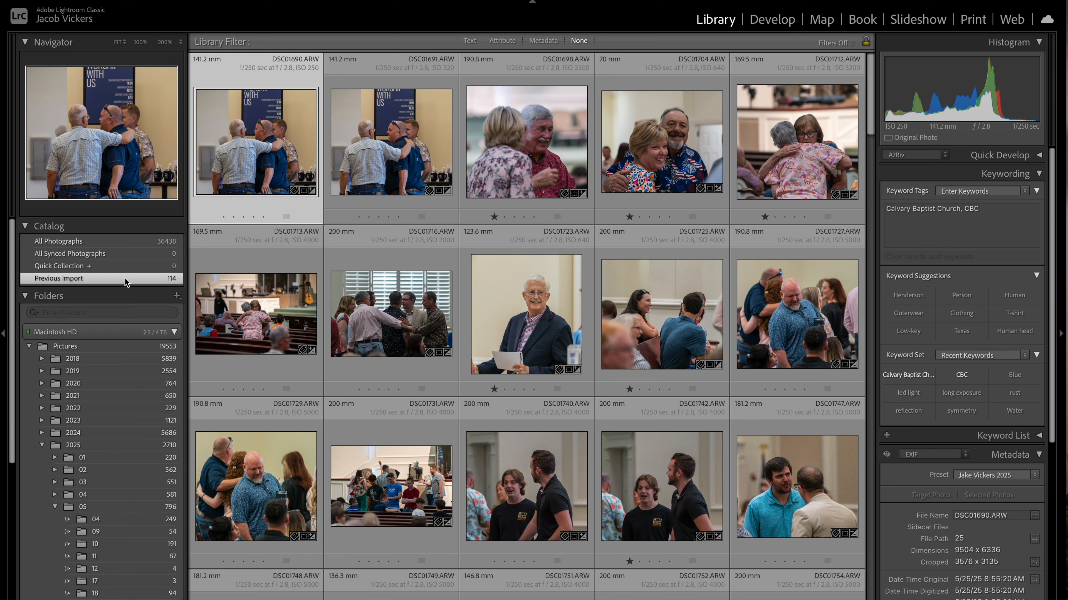
# Step: Show the photos in day folder 25 under 2025, month 05, in the library
pyautogui.scroll(-5, 119, 420)
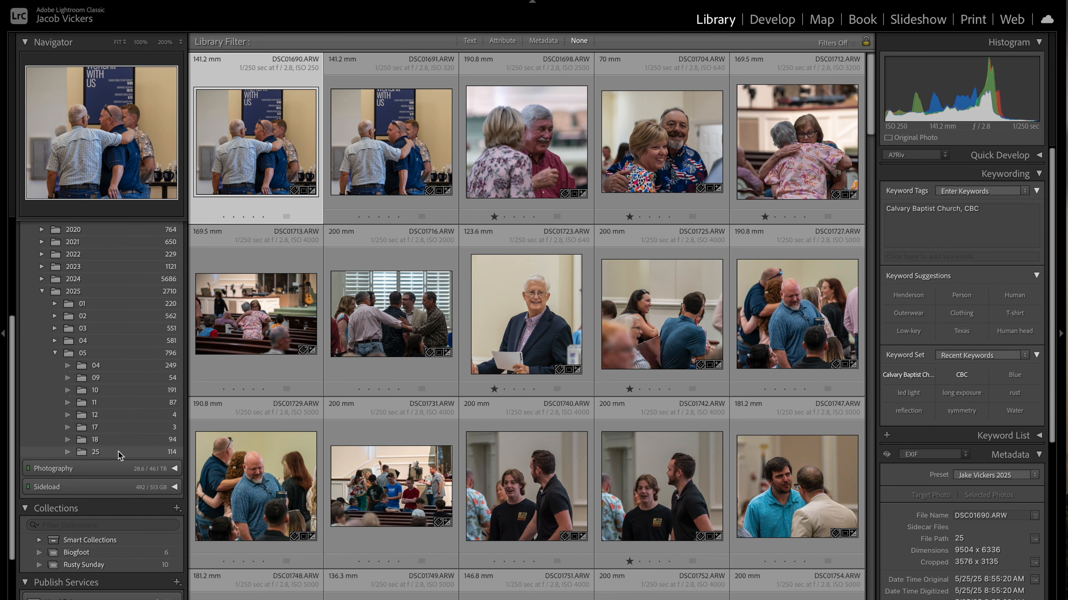
pyautogui.click(120, 452)
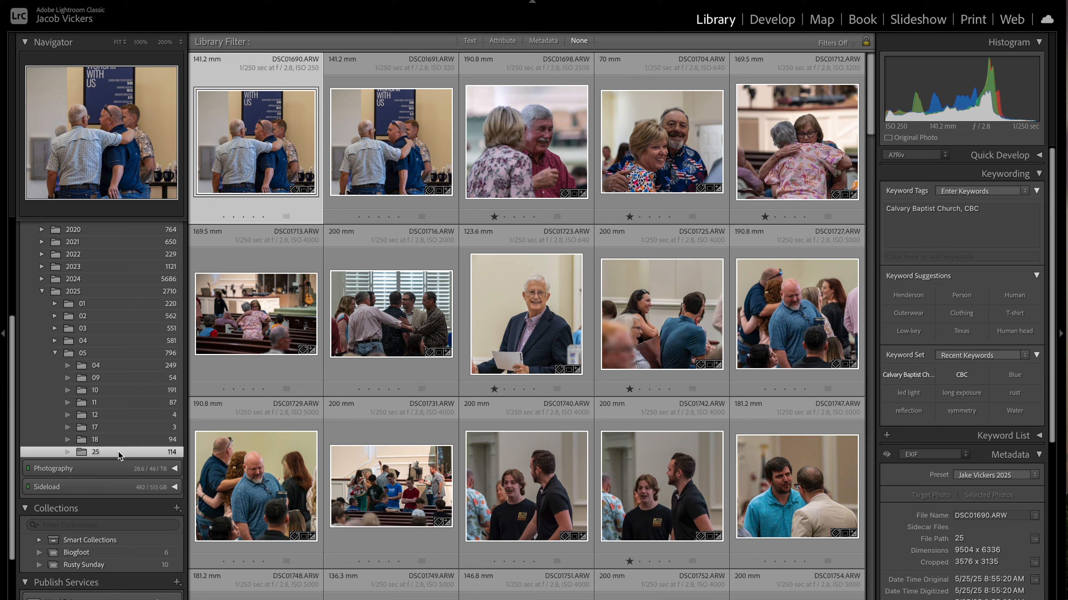
pyautogui.scroll(5, 118, 451)
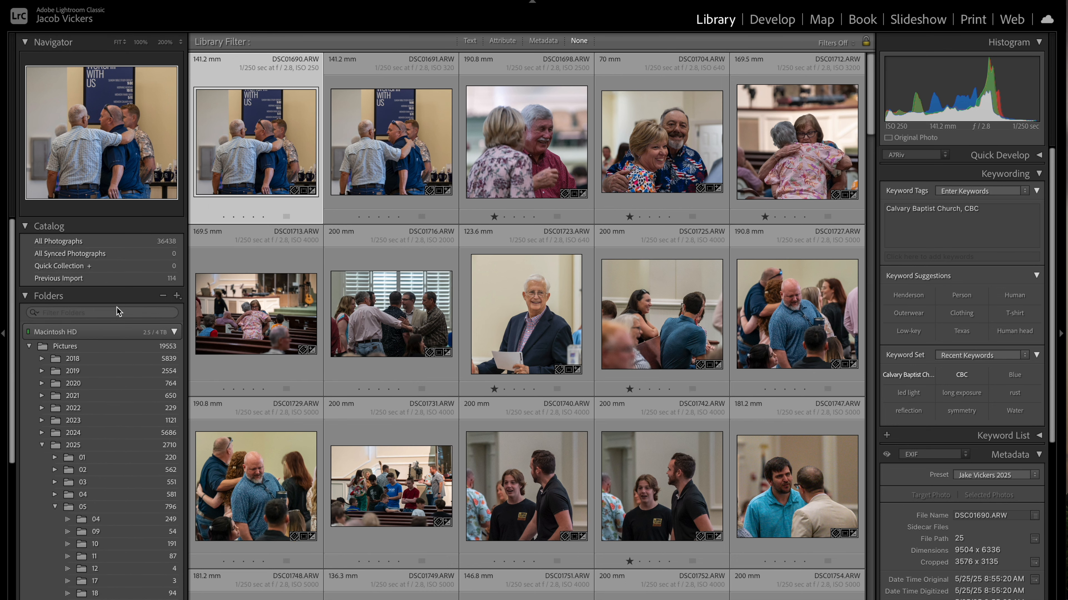
# Step: Show the photos of the previous import and open its first photo enlarged in single-photo view
pyautogui.click(121, 279)
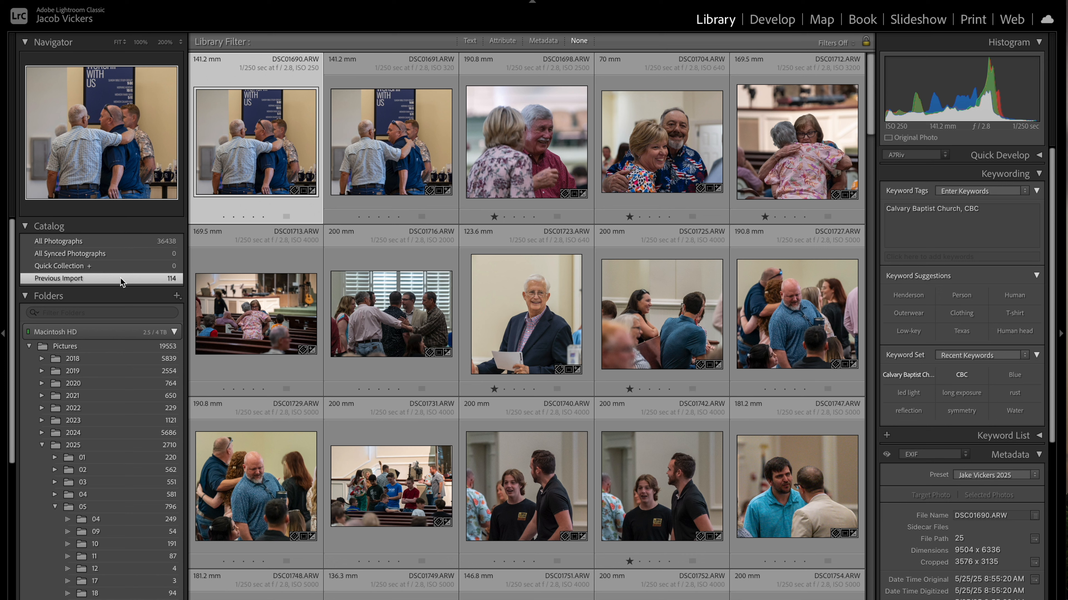
pyautogui.moveTo(275, 156)
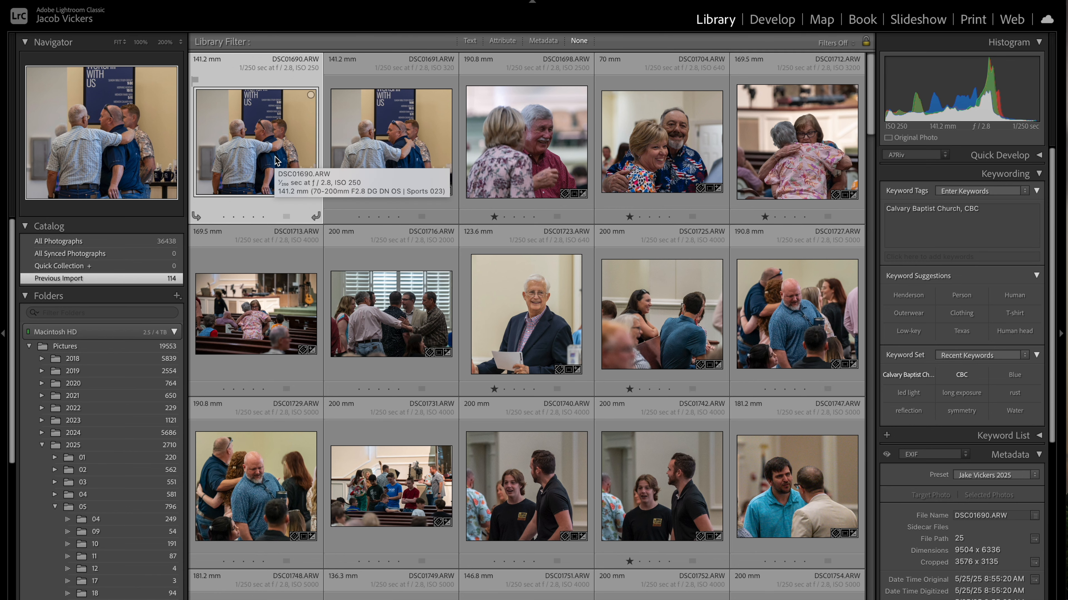
pyautogui.doubleClick(275, 160)
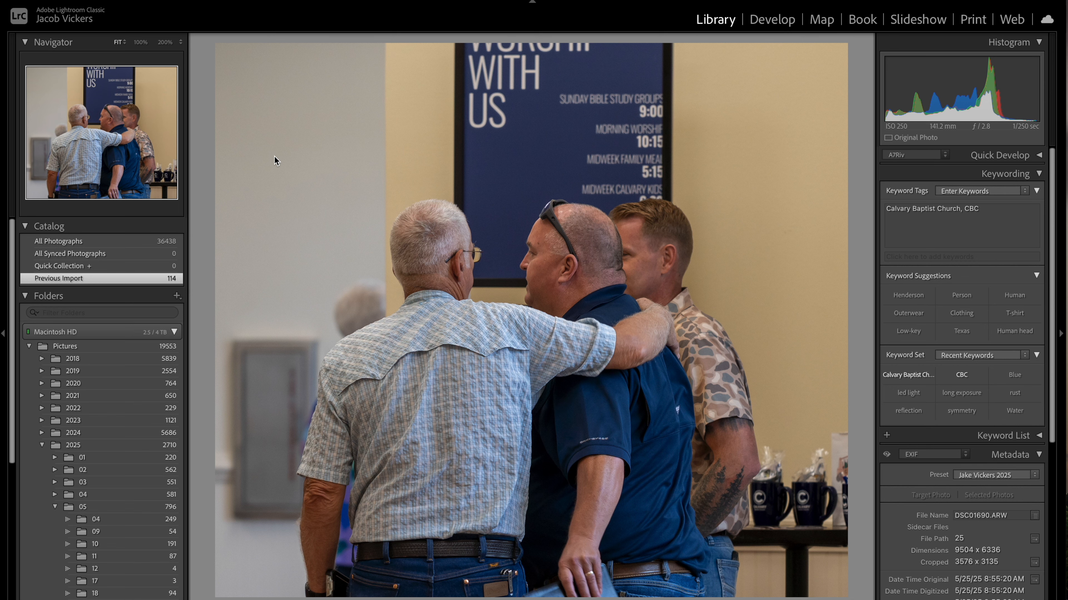
# Step: Advance to the photo of the woman in the floral blouse with the man in the red shirt and rate it one star
pyautogui.press('Right')
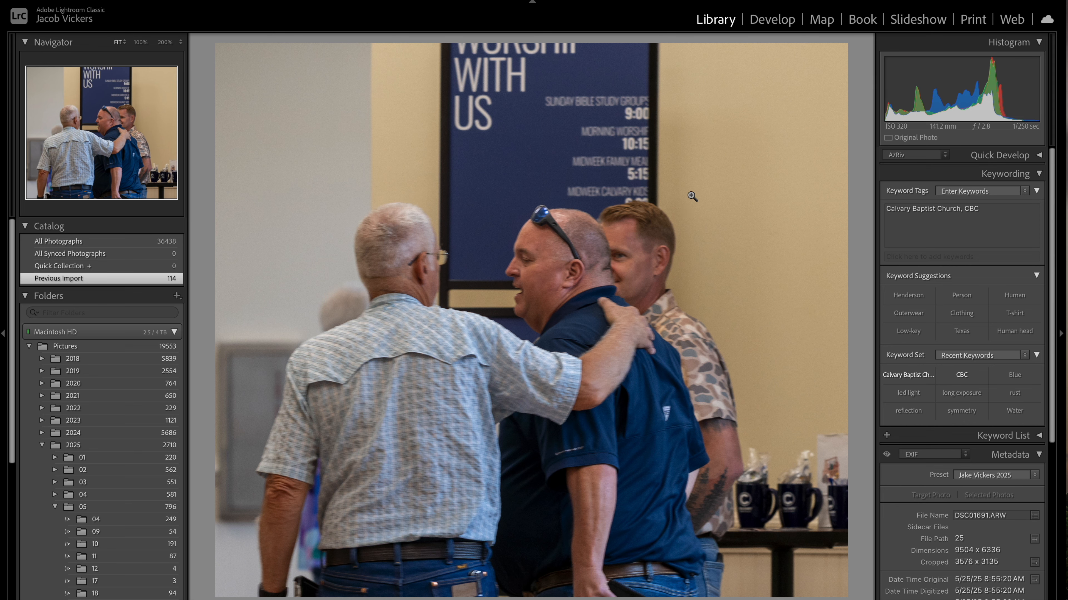
pyautogui.press('Right')
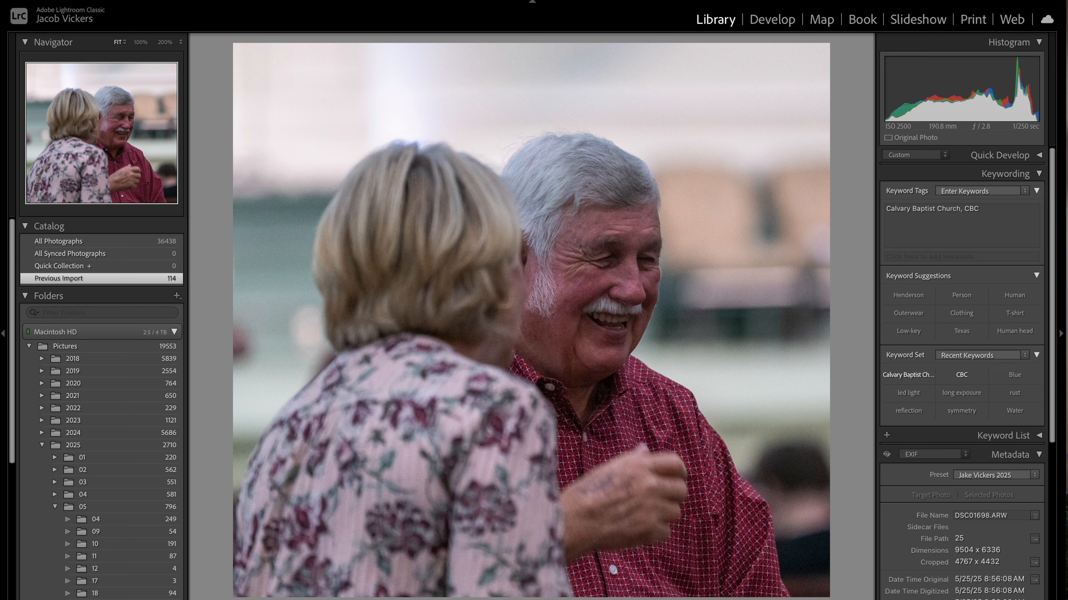
pyautogui.press('1')
# Step: Review the following photos one by one, up to the two boys standing by the pew
pyautogui.press('Right')
pyautogui.press('Right')
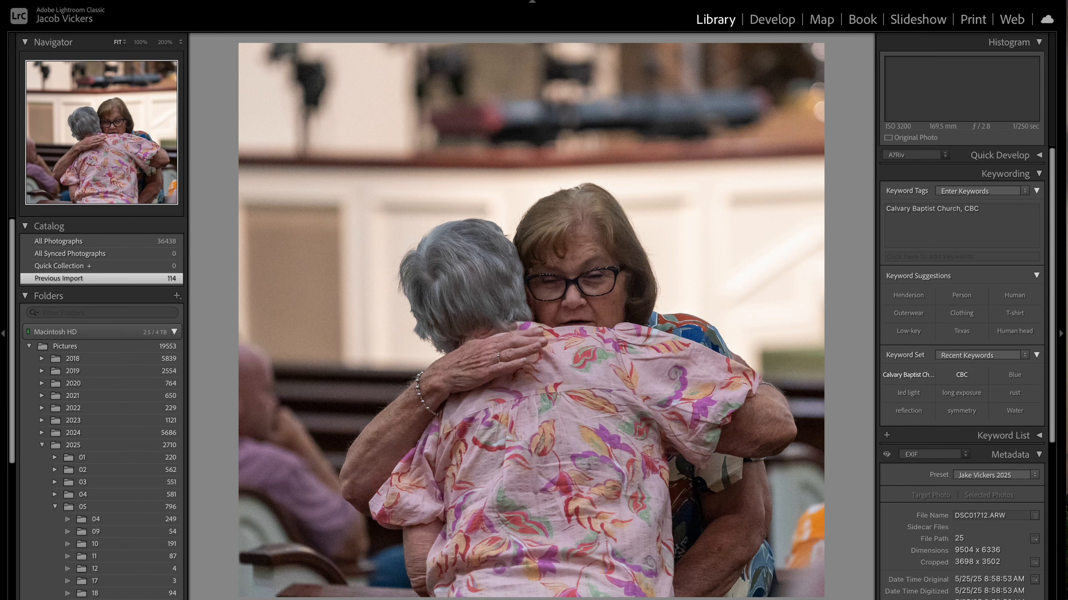
pyautogui.press('Right')
pyautogui.press('Right')
pyautogui.press('Right')
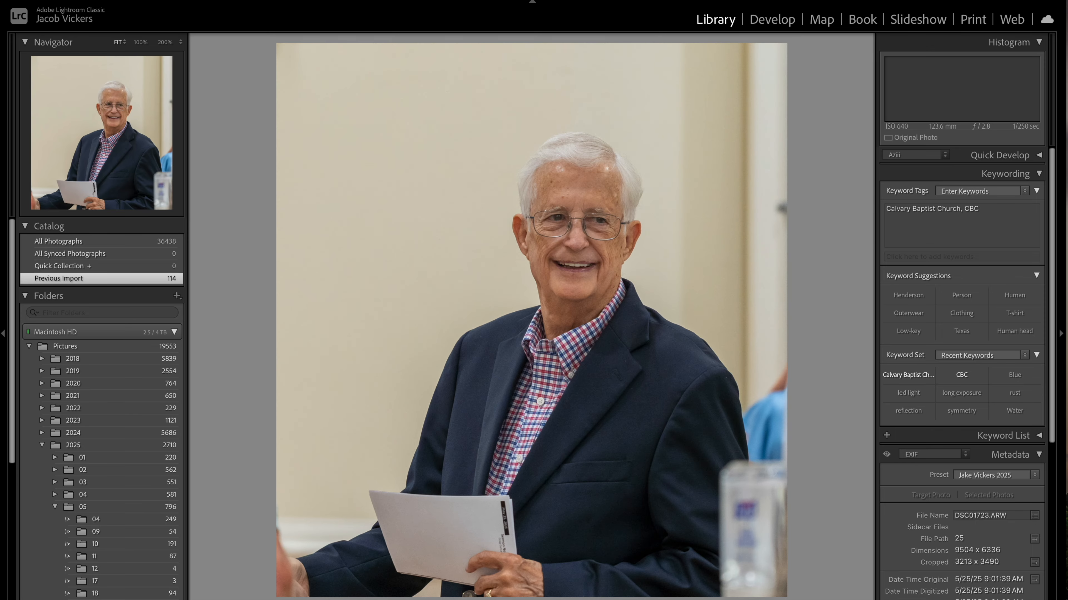
pyautogui.press('Right')
pyautogui.press('Right')
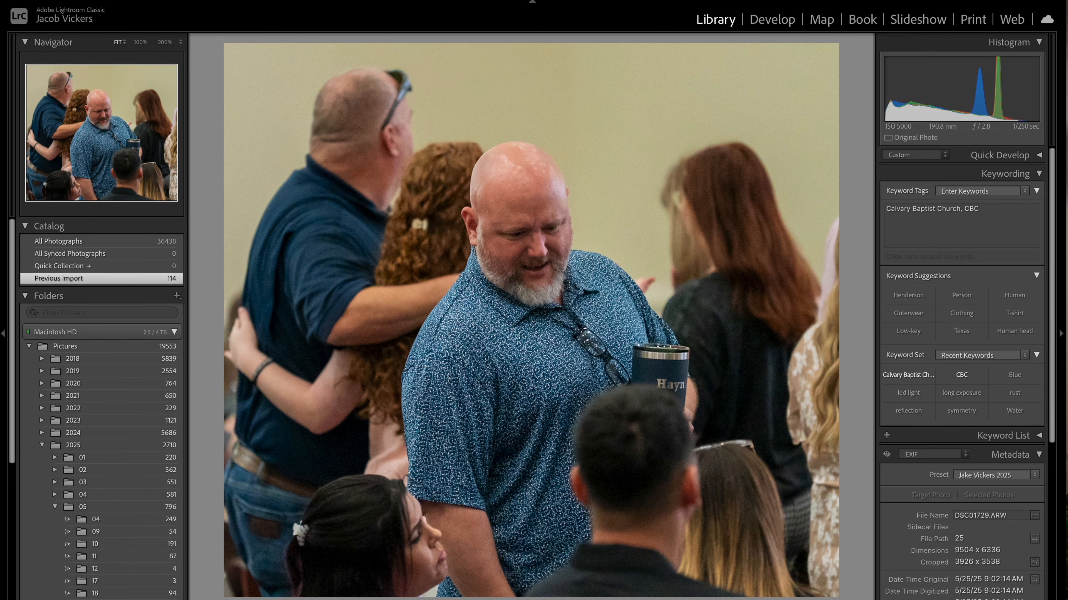
pyautogui.press('Right')
pyautogui.press('Right')
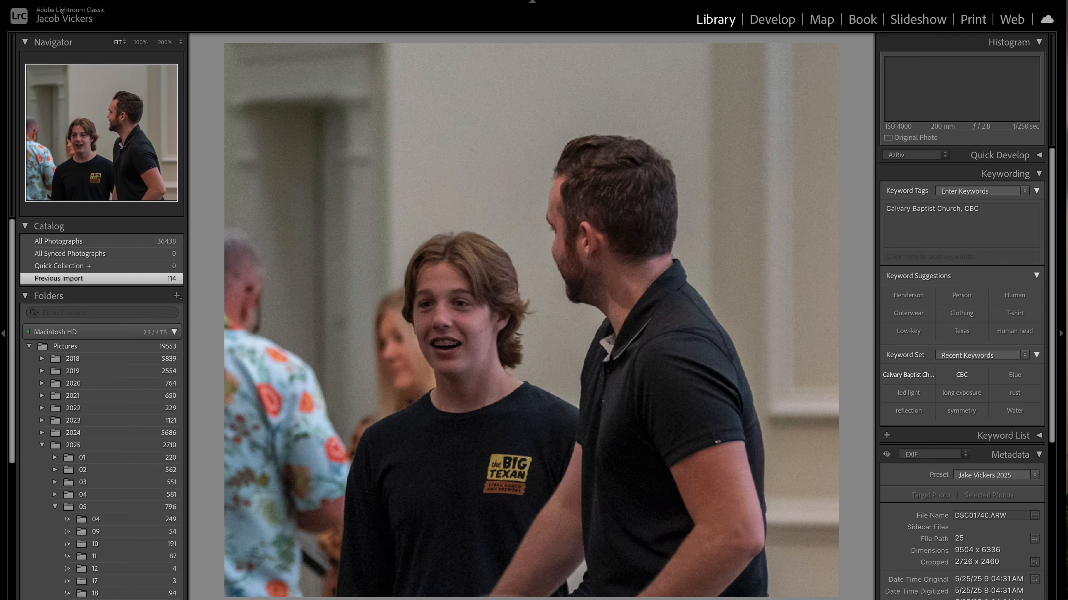
pyautogui.press('Right')
pyautogui.press('Right')
pyautogui.press('Right')
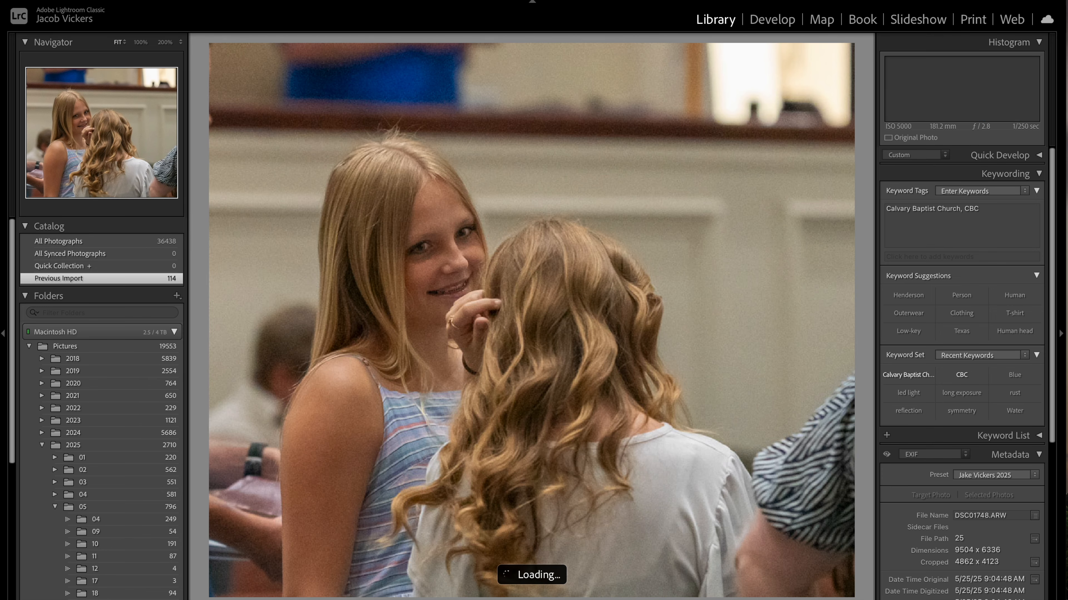
pyautogui.press('Right')
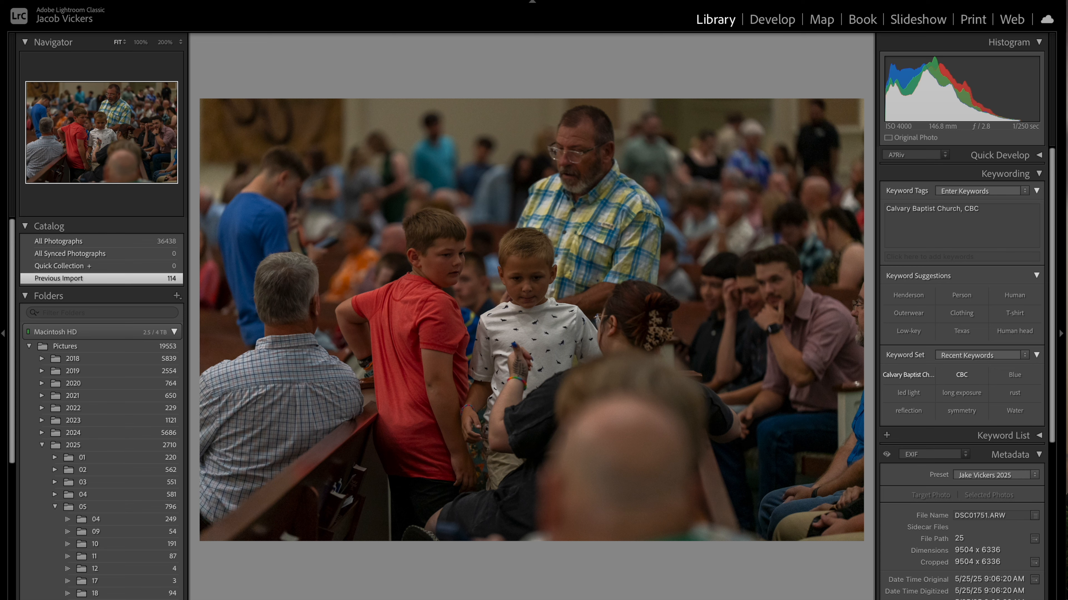
# Step: Crop the pew photo tightly around the boy in the red shirt and the boy in the white shirt
pyautogui.press('r')
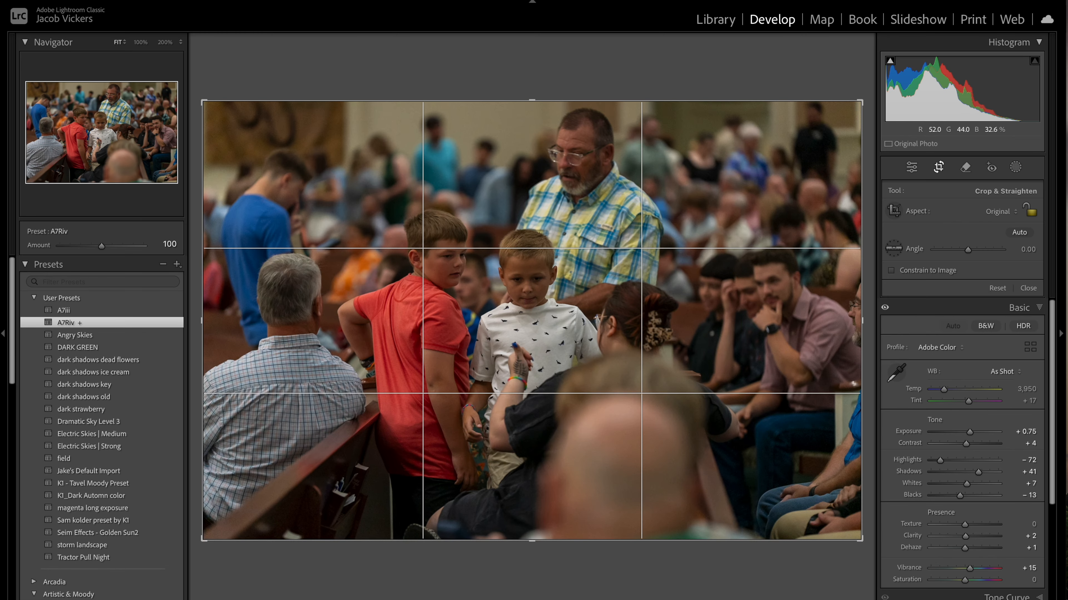
pyautogui.moveTo(356, 180); pyautogui.dragTo(672, 434)
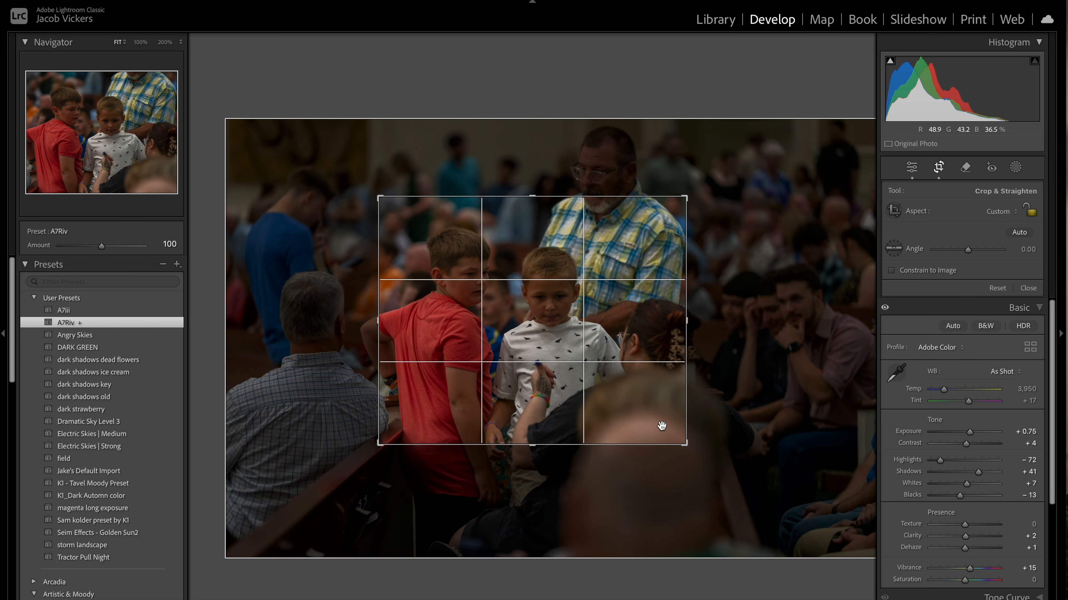
pyautogui.press('Return')
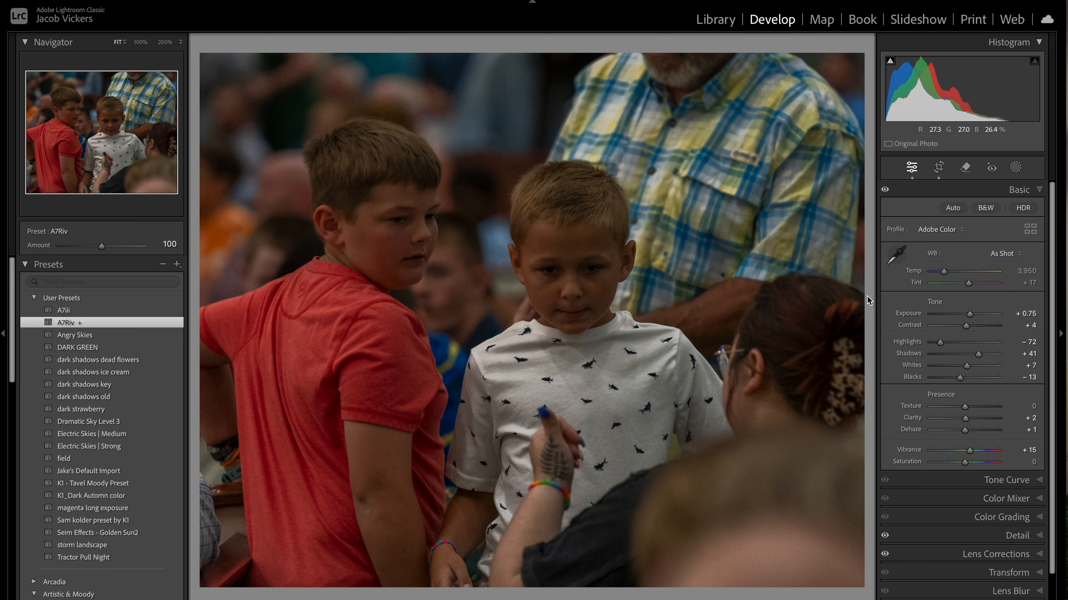
# Step: Set the cropped photo's exposure to +1.90 and its luminance noise reduction to 34
pyautogui.moveTo(969, 316); pyautogui.dragTo(976, 317)
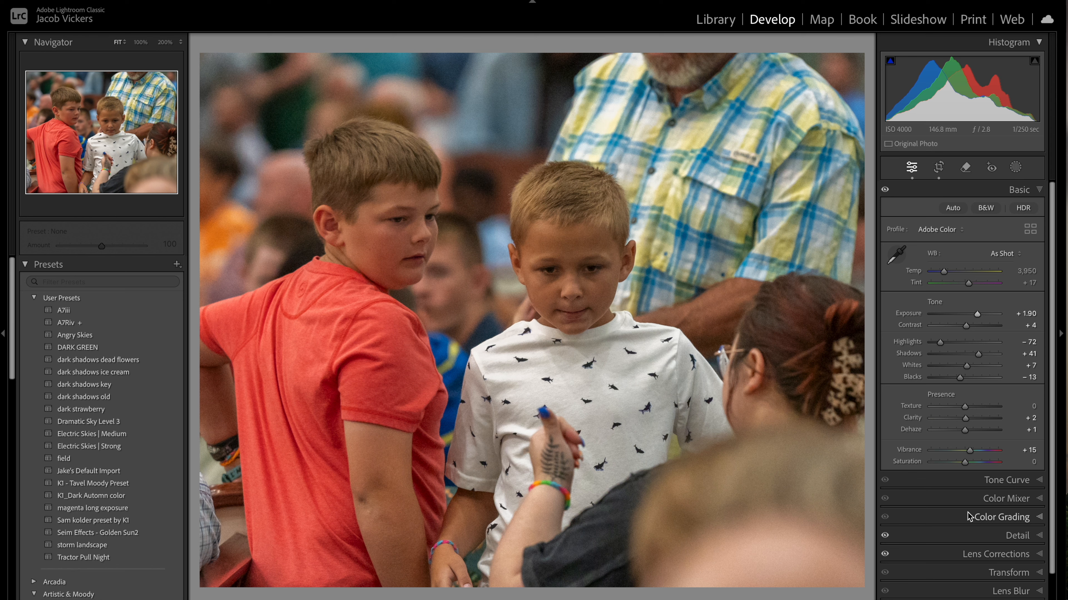
pyautogui.click(1021, 535)
pyautogui.moveTo(943, 541); pyautogui.dragTo(953, 541)
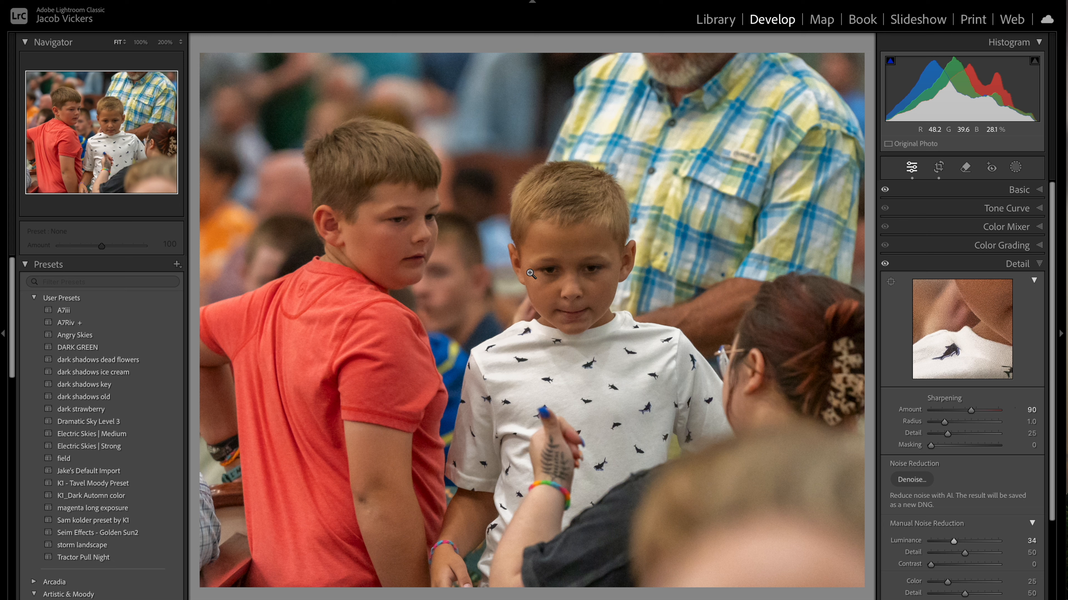
pyautogui.click(1017, 264)
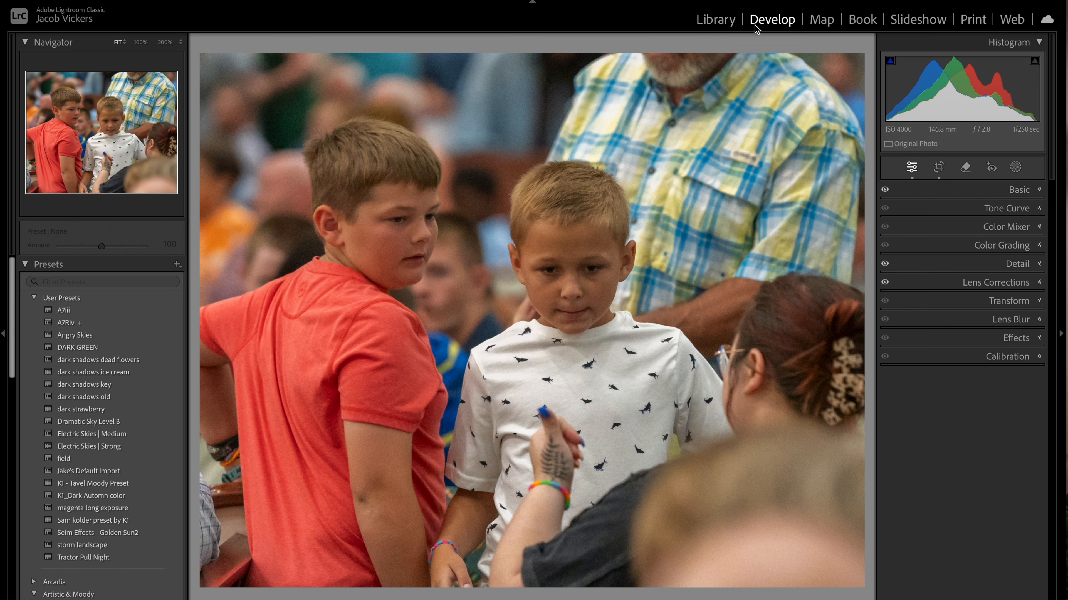
# Step: Return to the library grid and filter the previous import by attribute to photos rated one star or higher
pyautogui.click(716, 20)
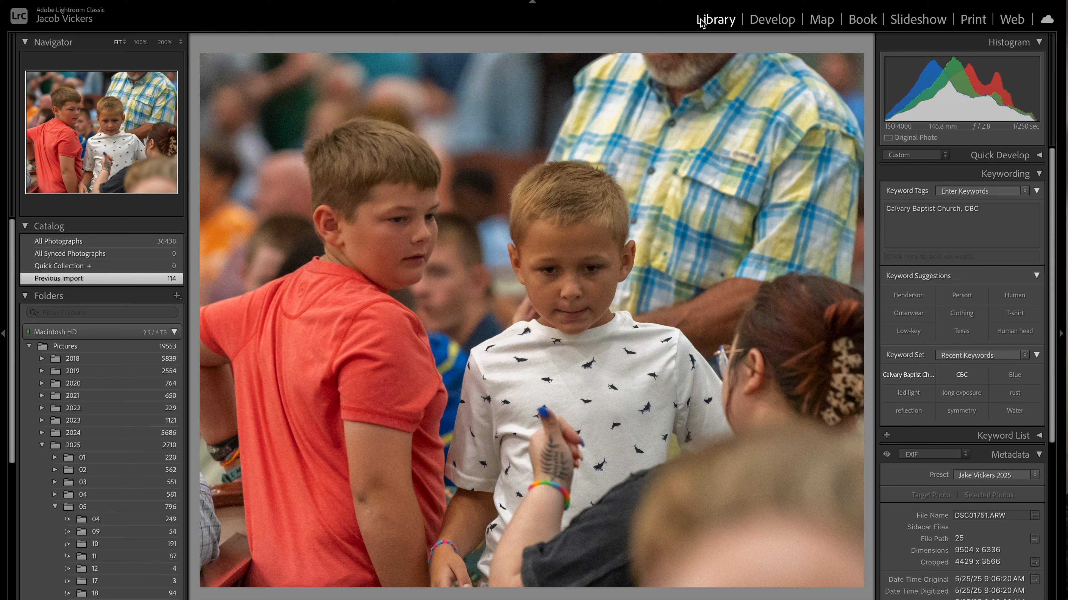
pyautogui.press('g')
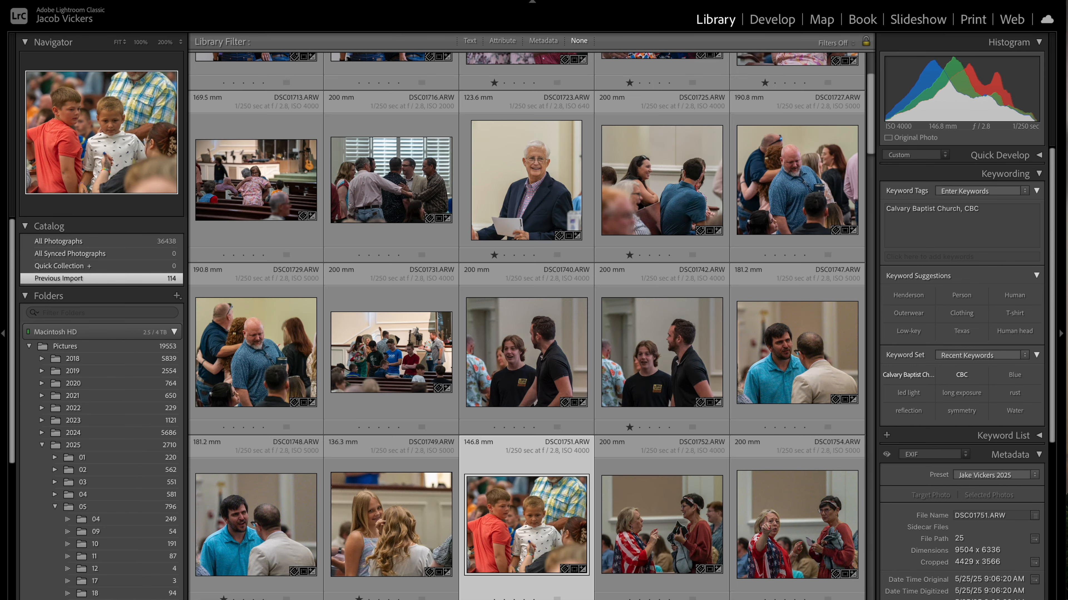
pyautogui.click(502, 41)
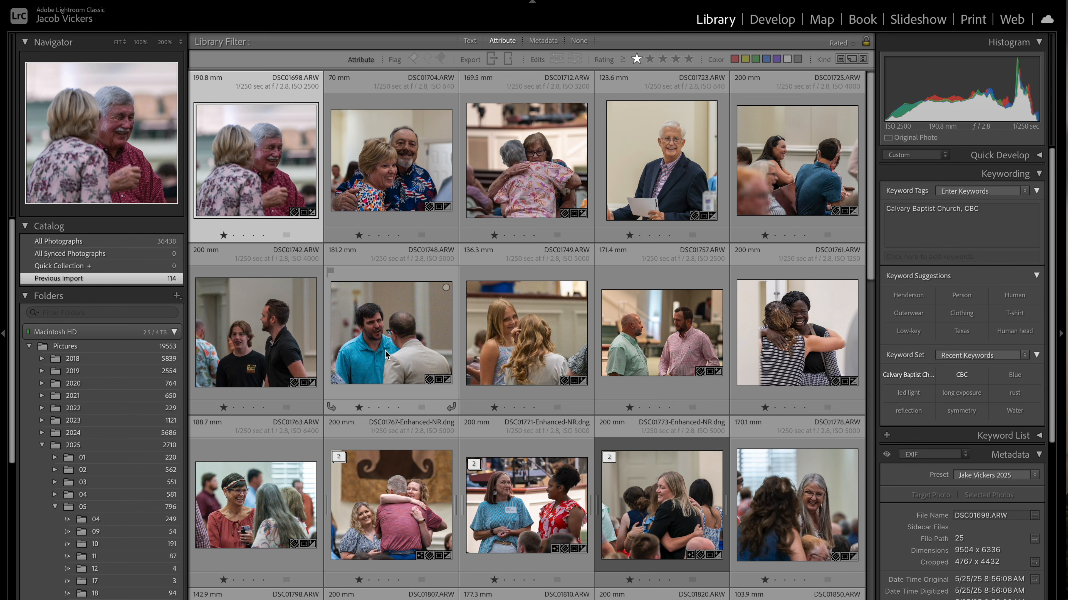
# Step: Look through the filtered one-star photos down to the end of the grid and return to the first ones
pyautogui.click(513, 218)
pyautogui.click(513, 337)
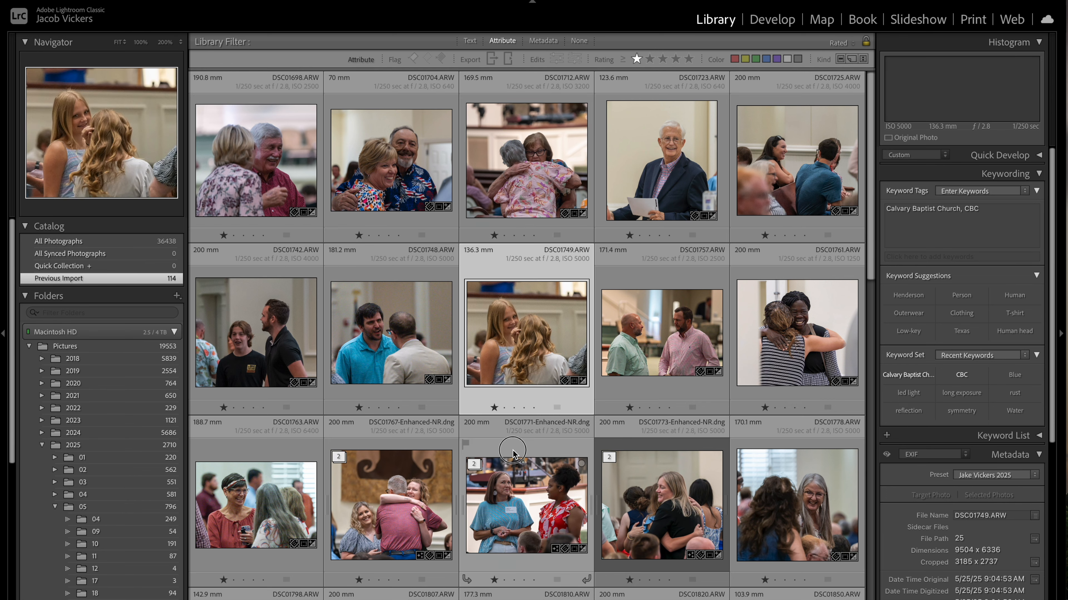
pyautogui.click(511, 452)
pyautogui.scroll(-15, 512, 455)
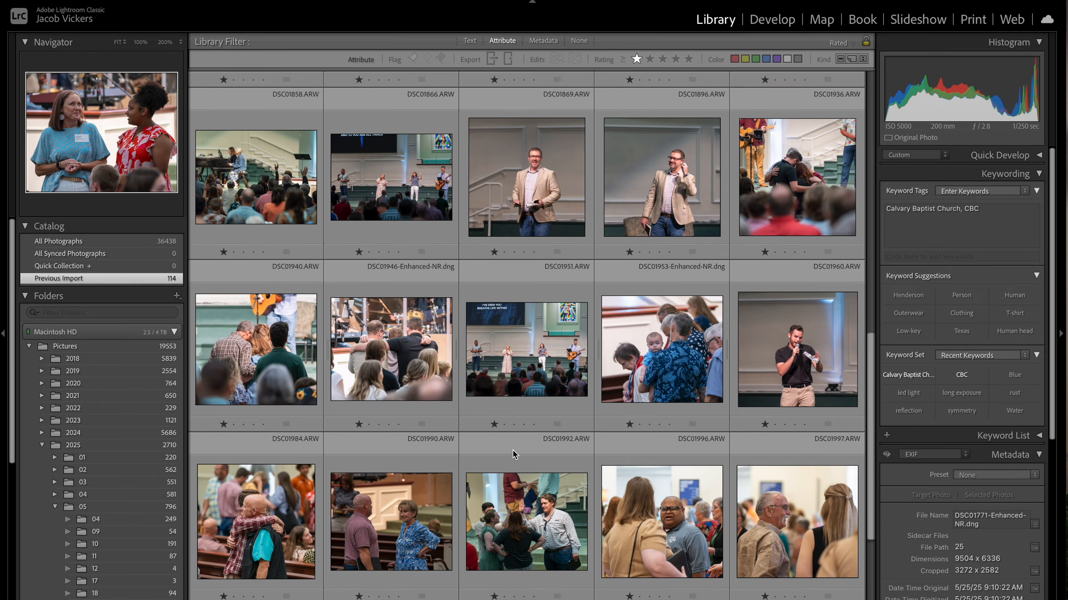
pyautogui.scroll(-3, 512, 454)
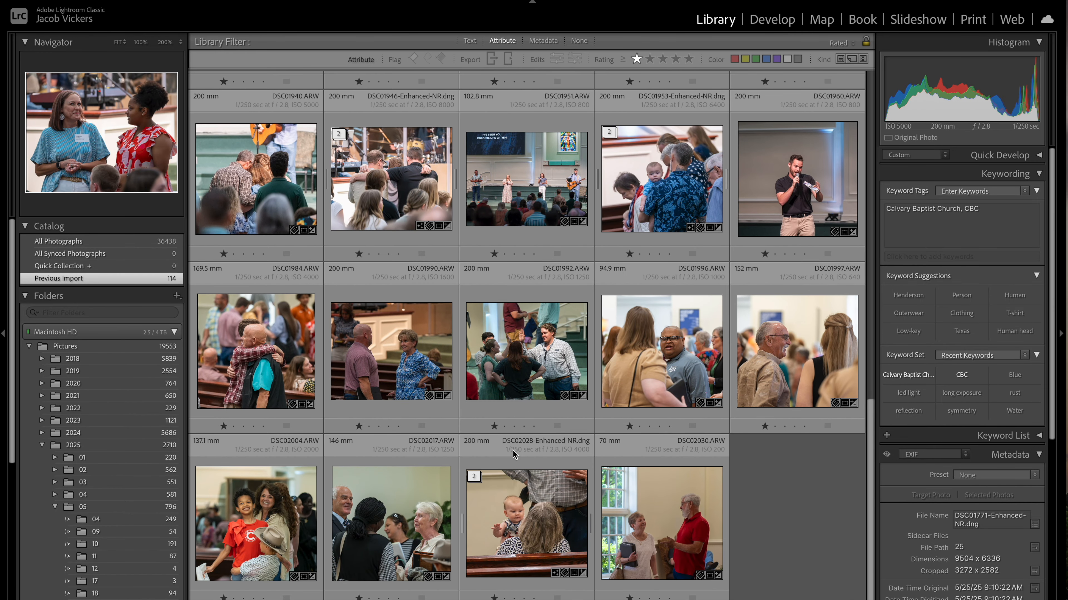
pyautogui.scroll(15, 512, 449)
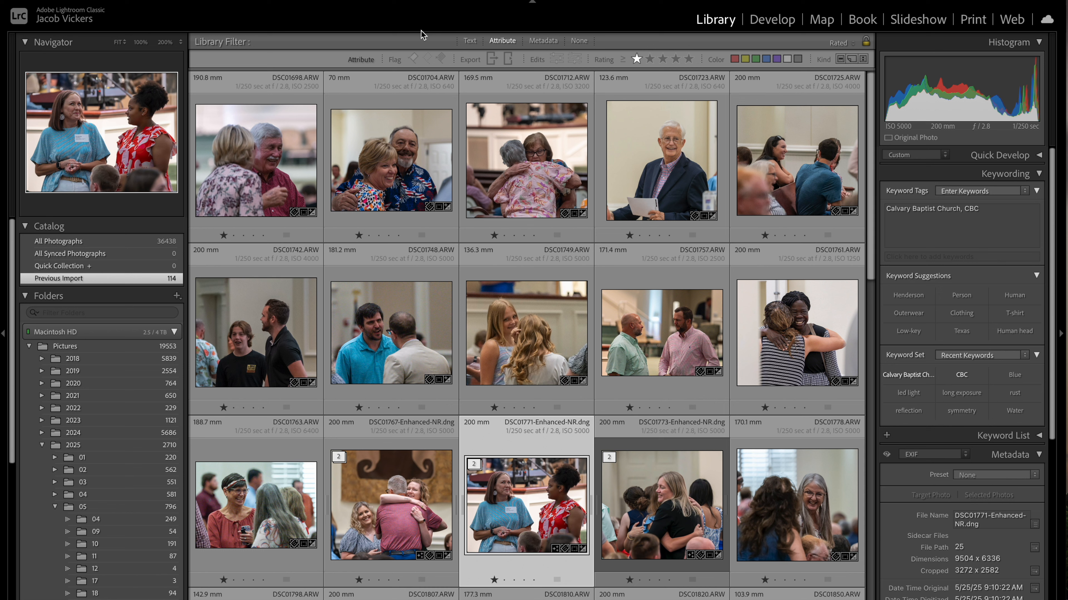
# Step: View the crop of the first one-star photo and return to the library grid
pyautogui.doubleClick(260, 165)
pyautogui.press('r')
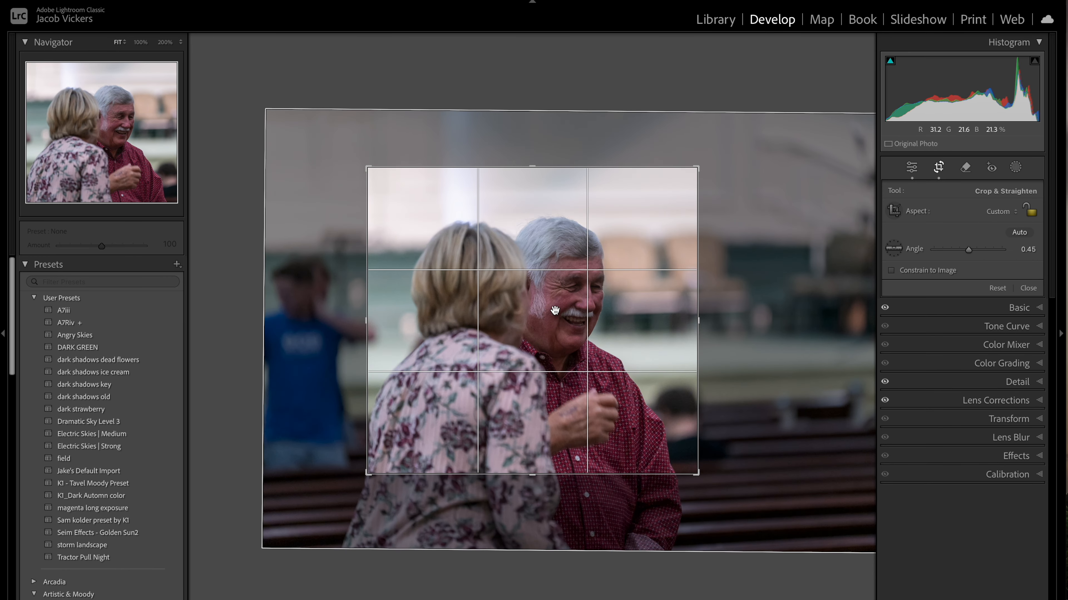
pyautogui.click(715, 19)
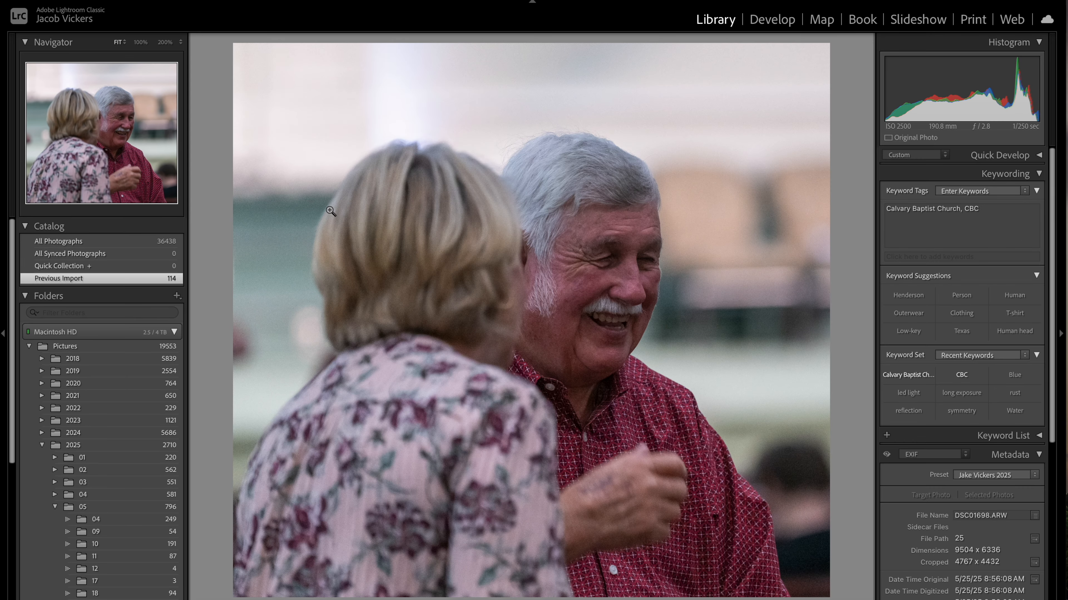
pyautogui.press('g')
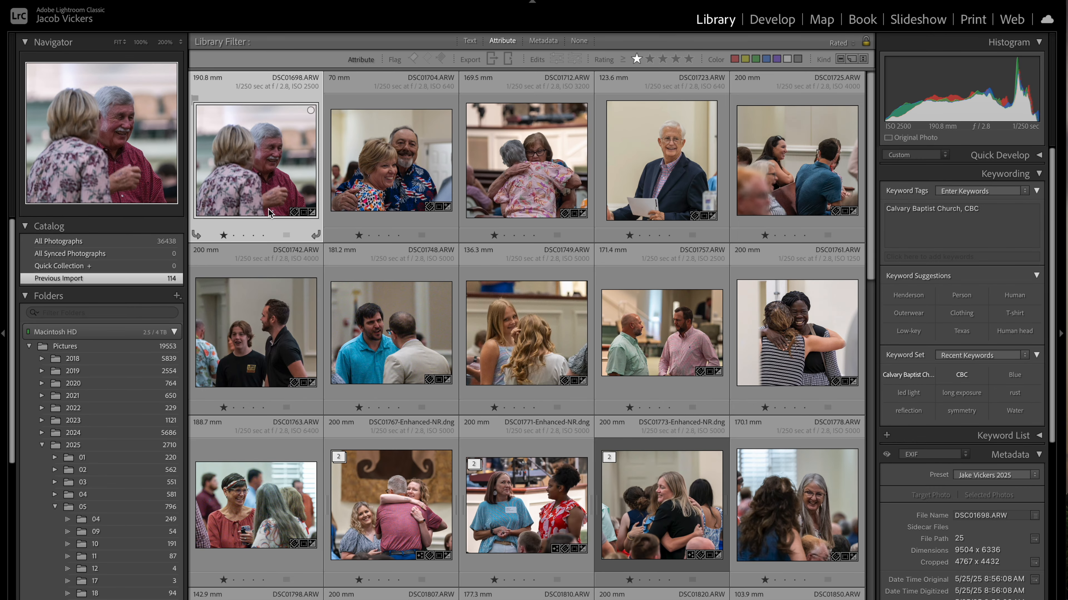
# Step: Examine the crop and the Basic adjustments of the first one-star photo in Develop
pyautogui.doubleClick(258, 158)
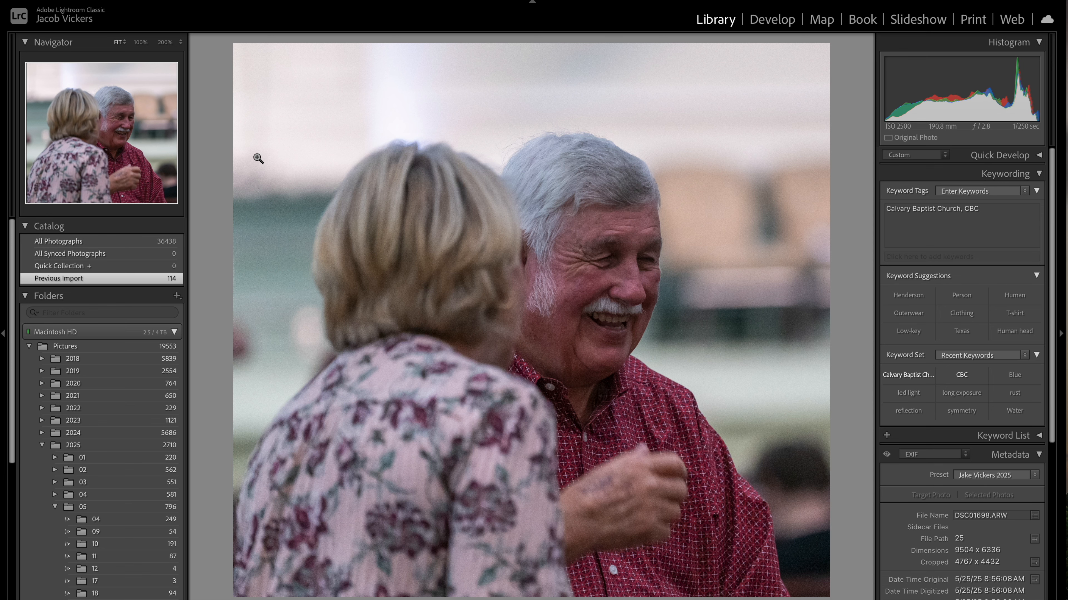
pyautogui.press('d')
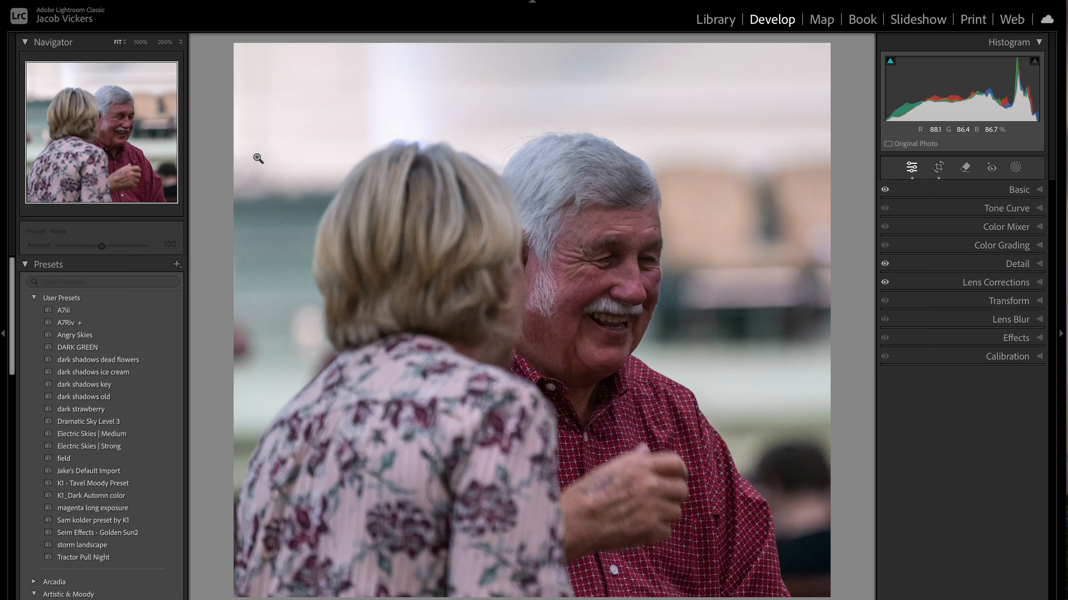
pyautogui.press('r')
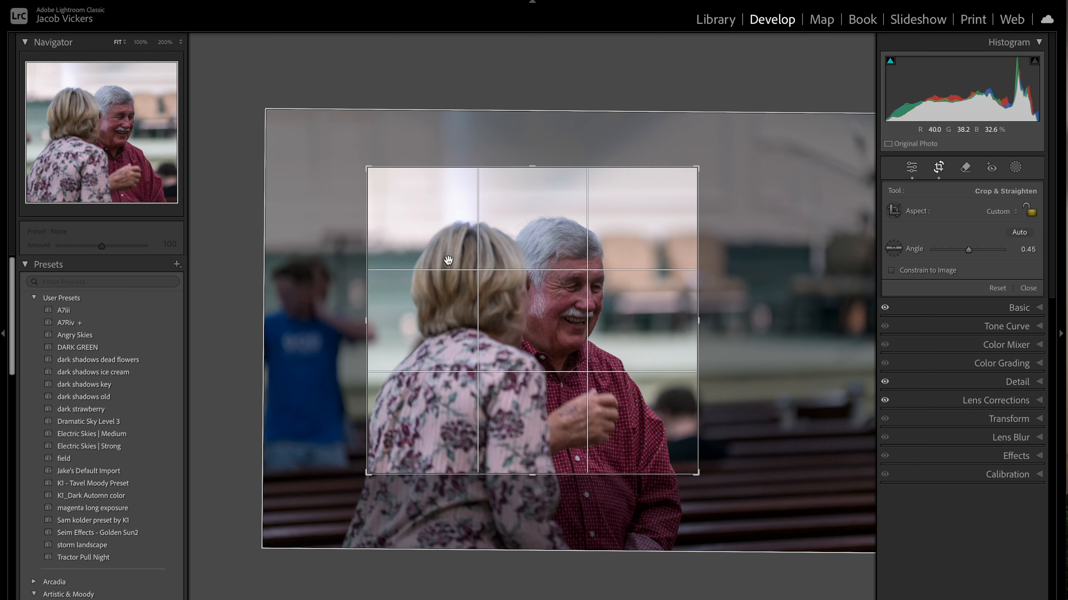
pyautogui.press('Return')
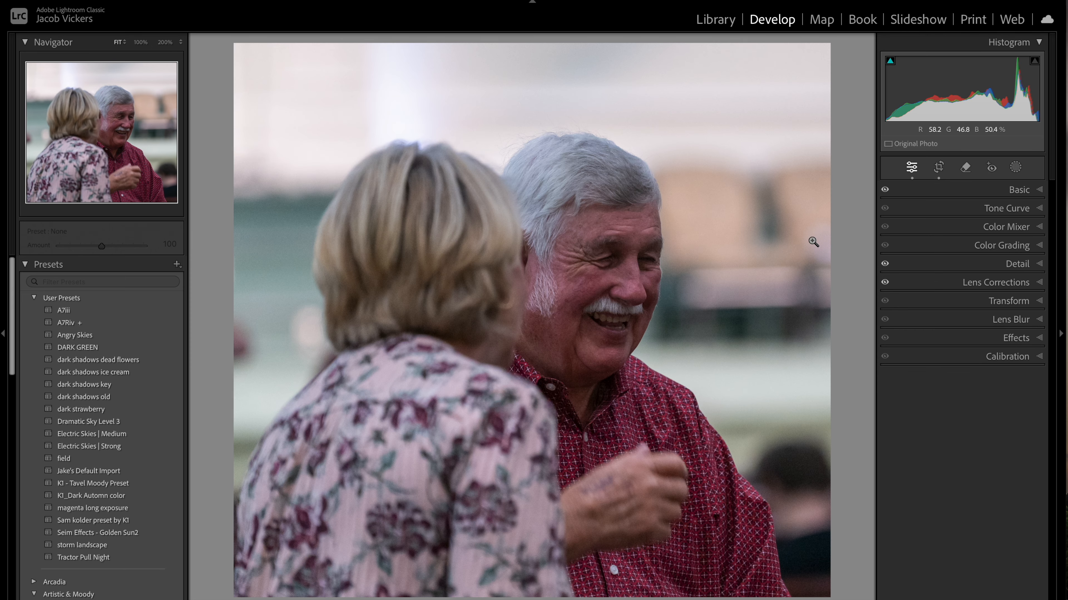
pyautogui.click(1015, 190)
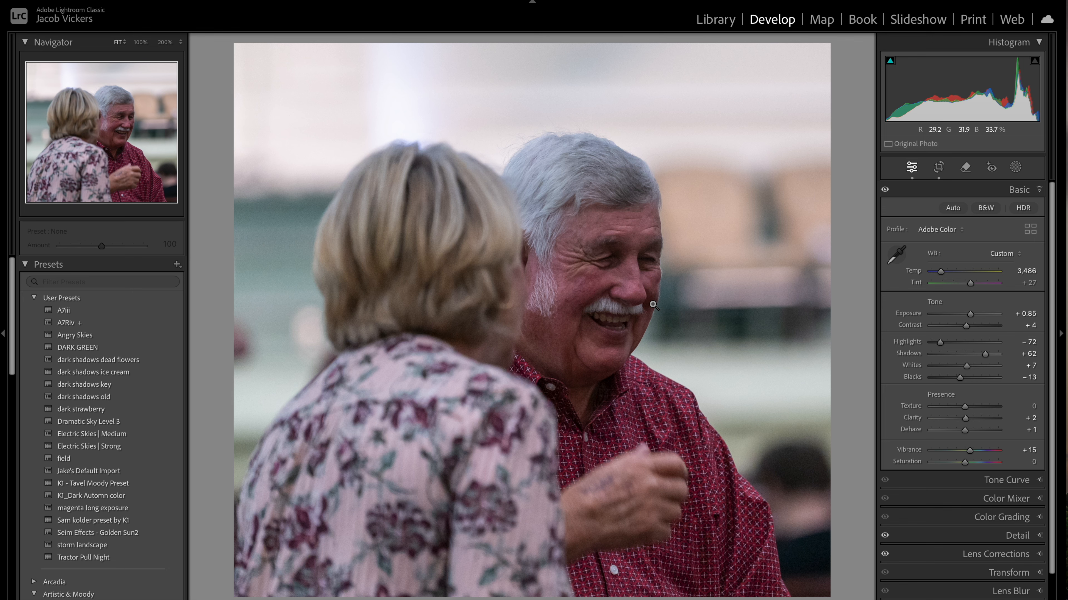
# Step: Return to the library grid and remove the one-star rating filter
pyautogui.click(715, 19)
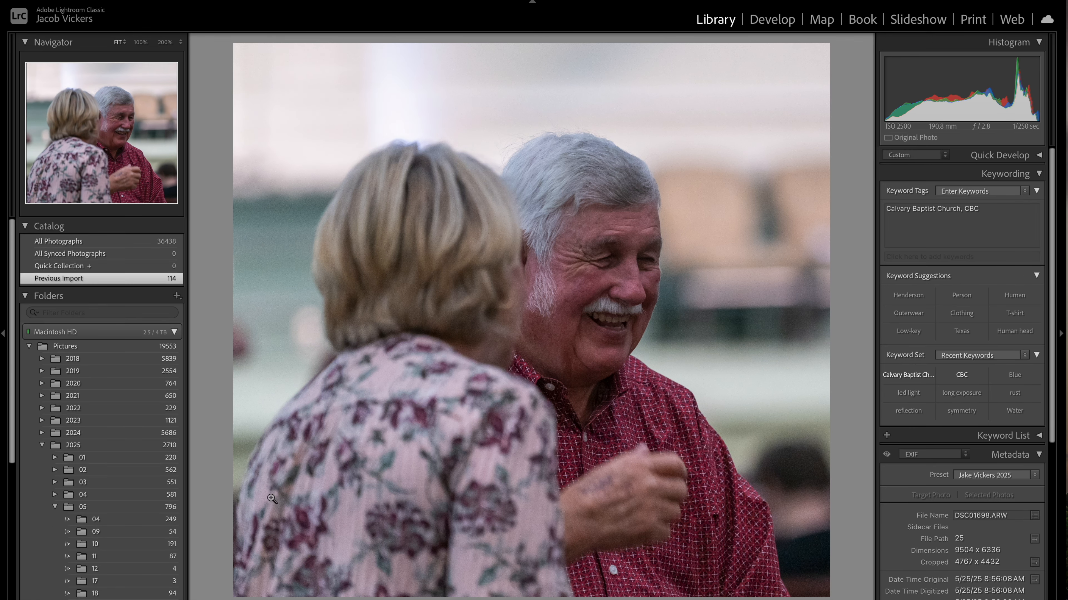
pyautogui.press('g')
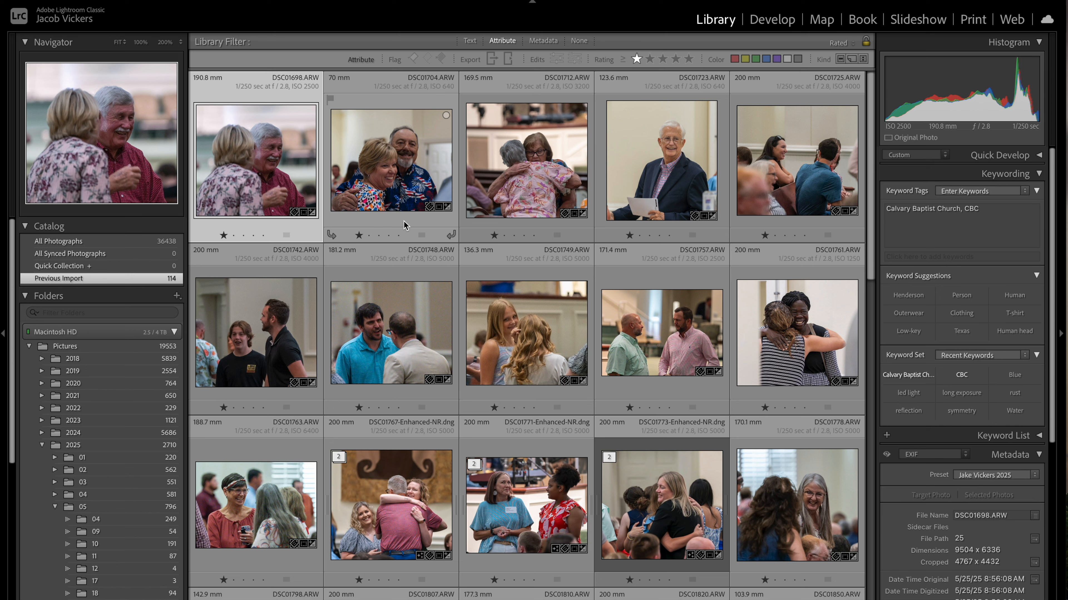
pyautogui.click(637, 59)
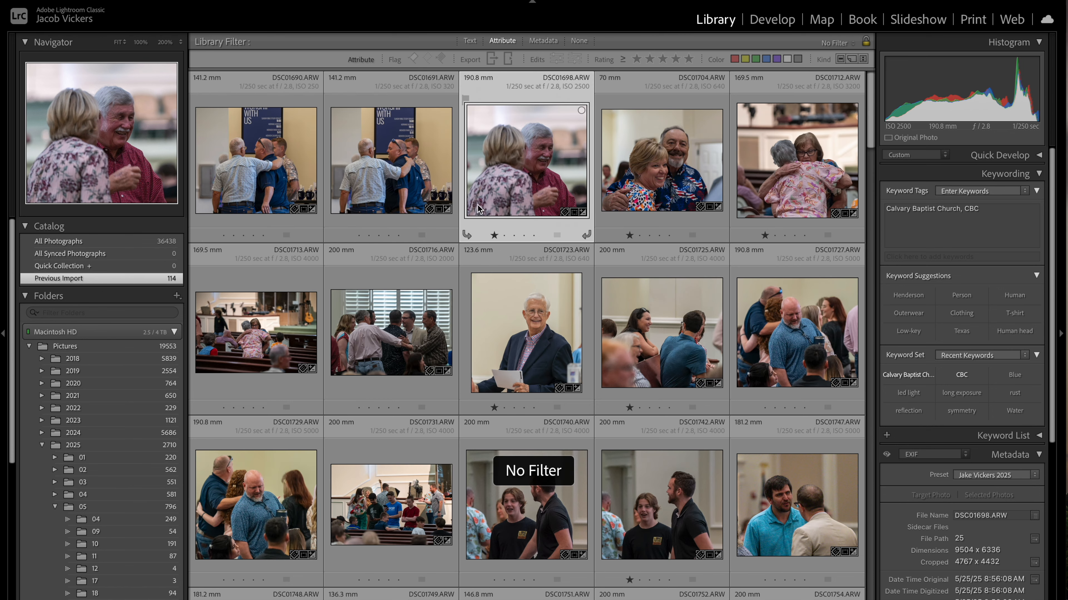
# Step: Look through the unfiltered photos, view the unrated photo DSC01747.ARW enlarged, and return to the grid
pyautogui.press('1')
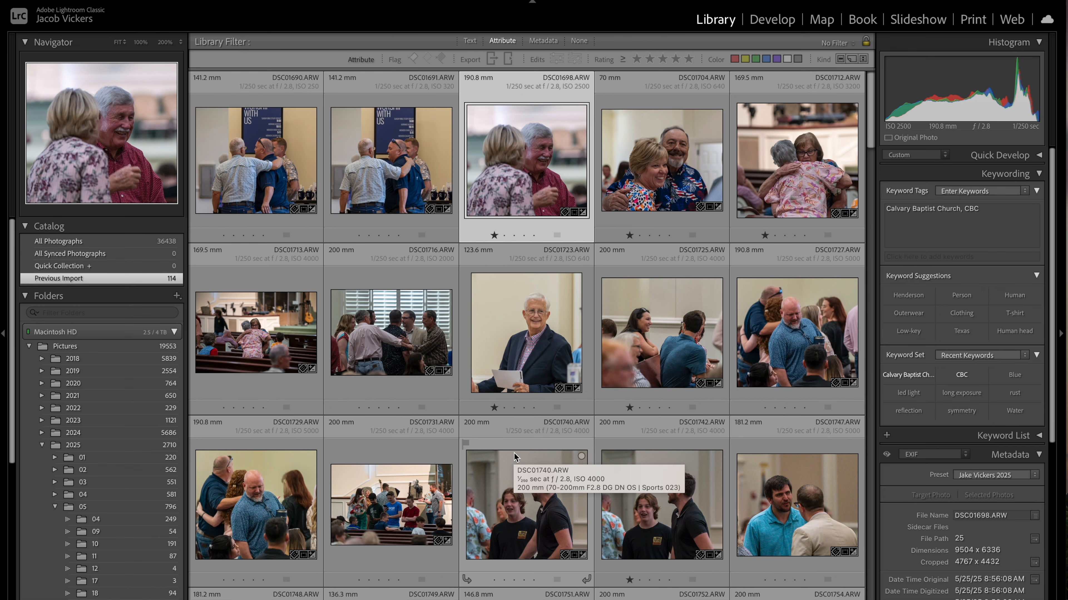
pyautogui.scroll(-5, 546, 468)
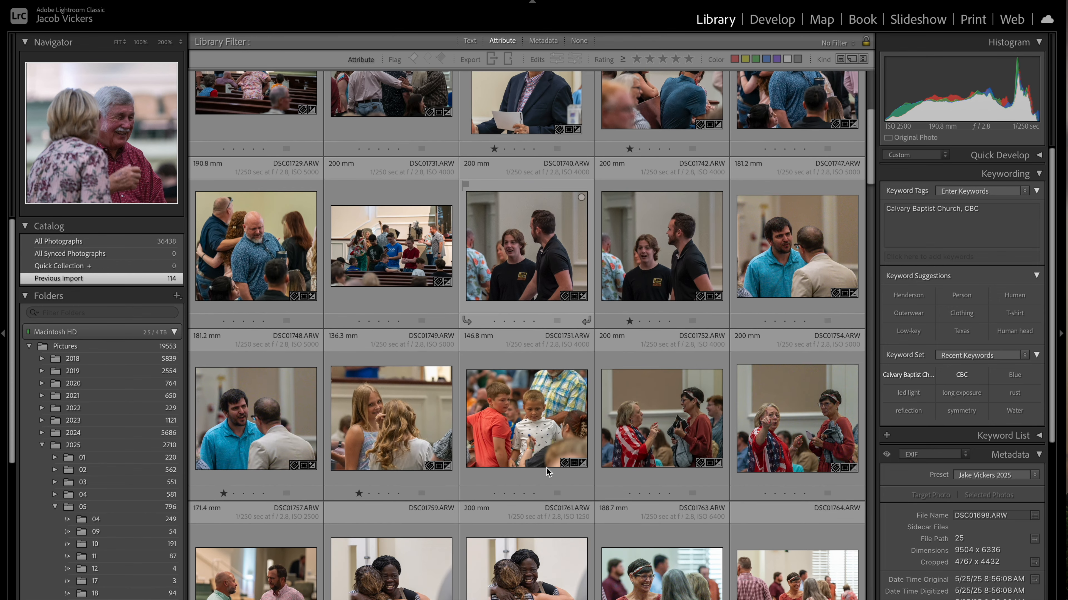
pyautogui.scroll(-2, 546, 467)
pyautogui.doubleClick(802, 166)
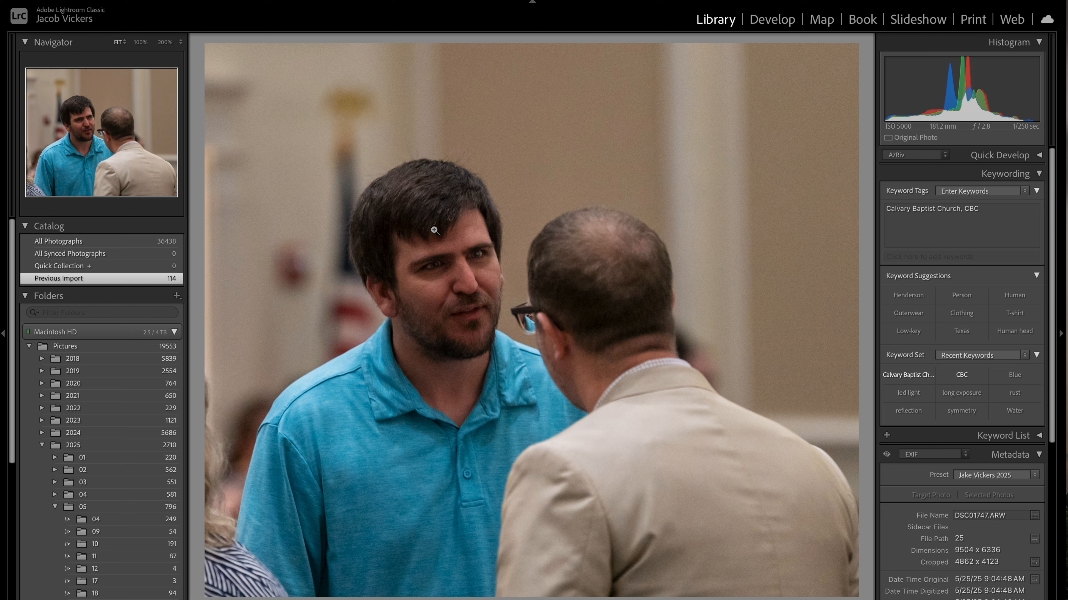
pyautogui.press('g')
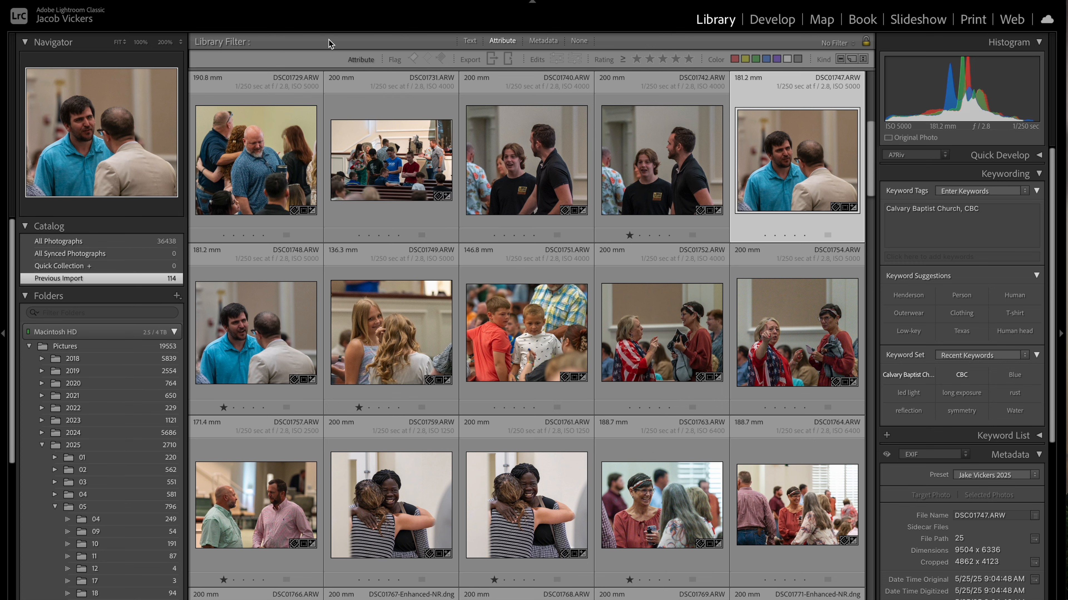
# Step: Filter the library to photos rated one star or higher and look through them to the end and back
pyautogui.click(637, 59)
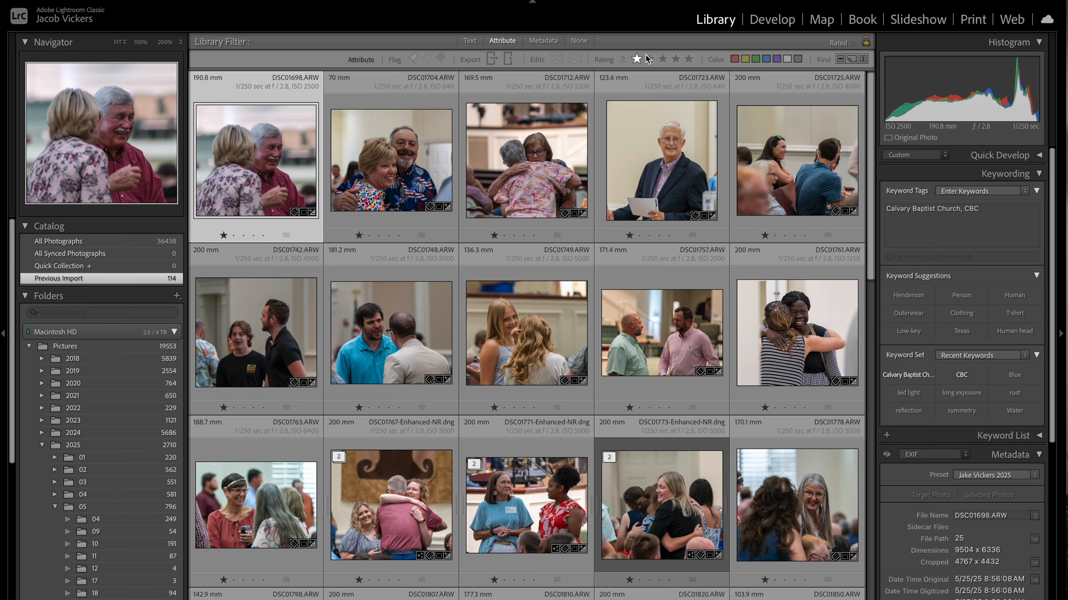
pyautogui.scroll(-3, 506, 152)
pyautogui.scroll(-3, 504, 148)
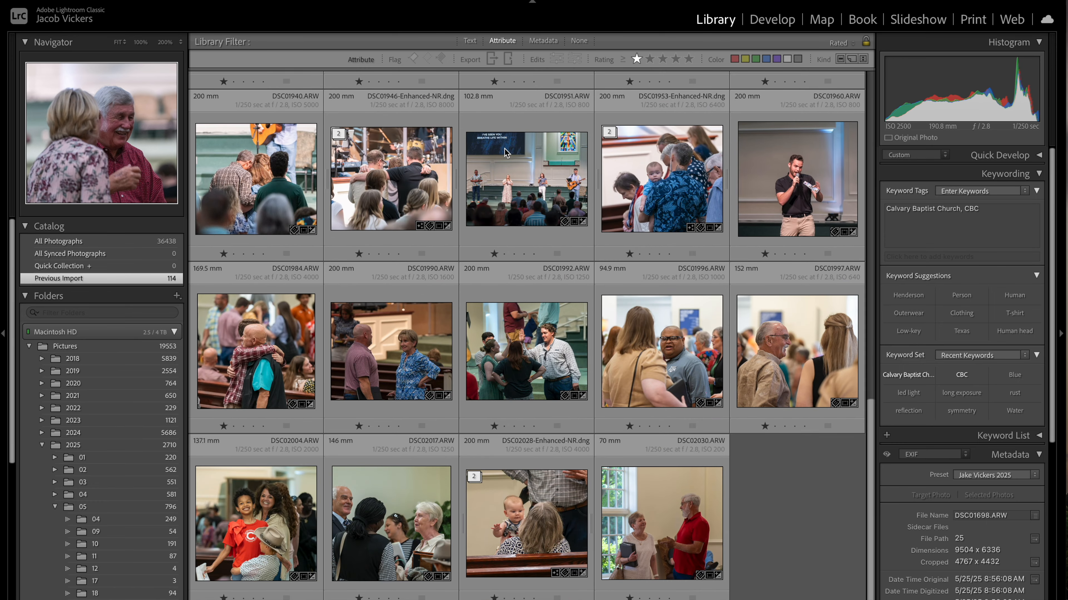
pyautogui.scroll(6, 505, 150)
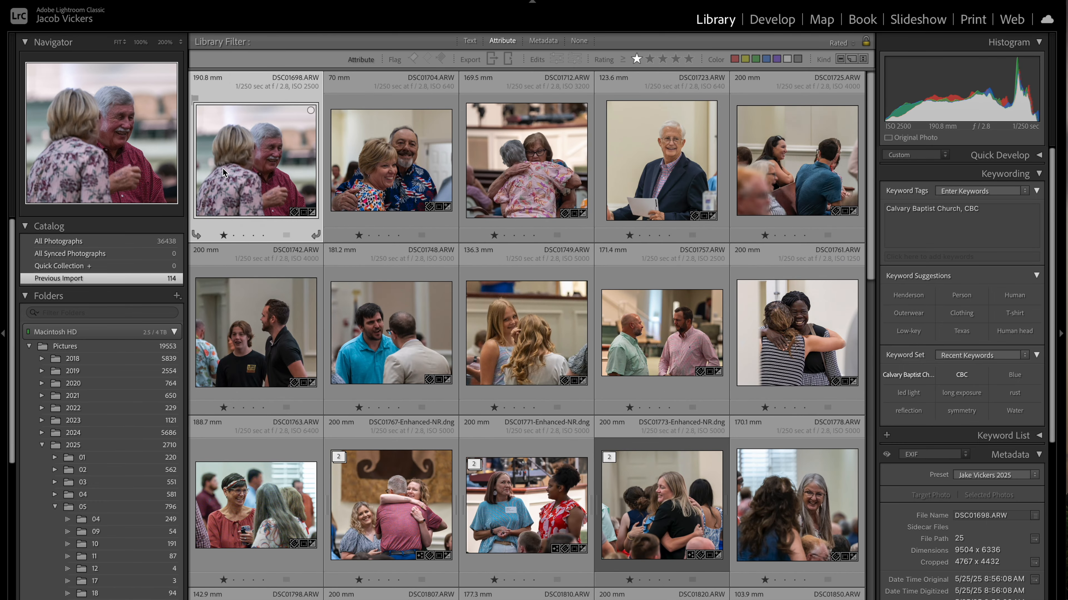
# Step: Select all the filtered one-star photos and open their export settings with the For Web user preset
pyautogui.press('super+a')
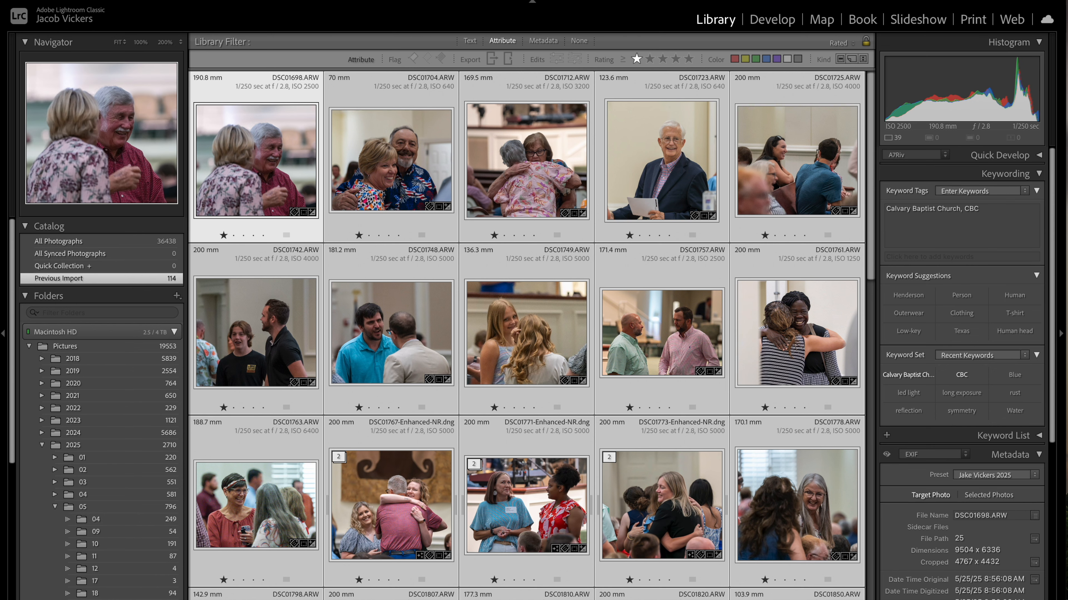
pyautogui.press('super+shift+e')
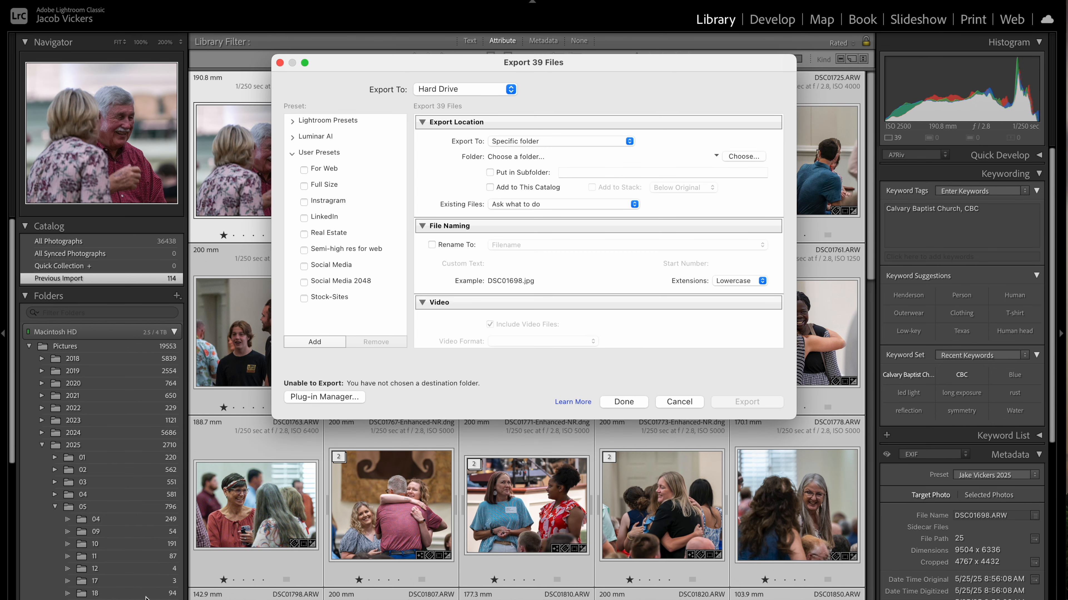
pyautogui.click(303, 169)
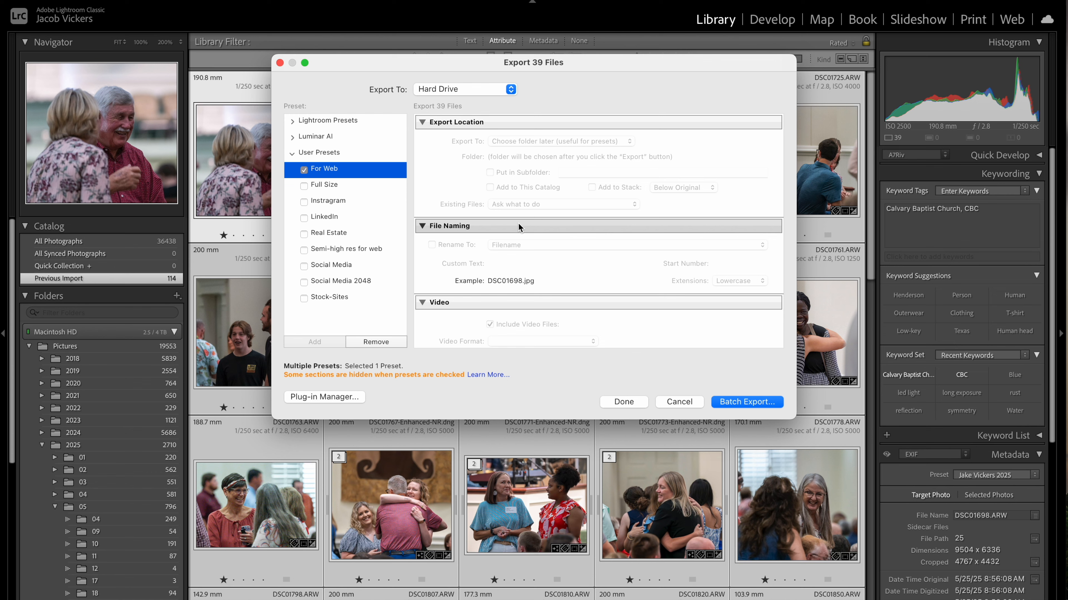
# Step: Examine the For Web preset's file settings, image sizing, output sharpening, metadata and post-processing options, unchecking the preset so they are editable
pyautogui.scroll(-5, 519, 227)
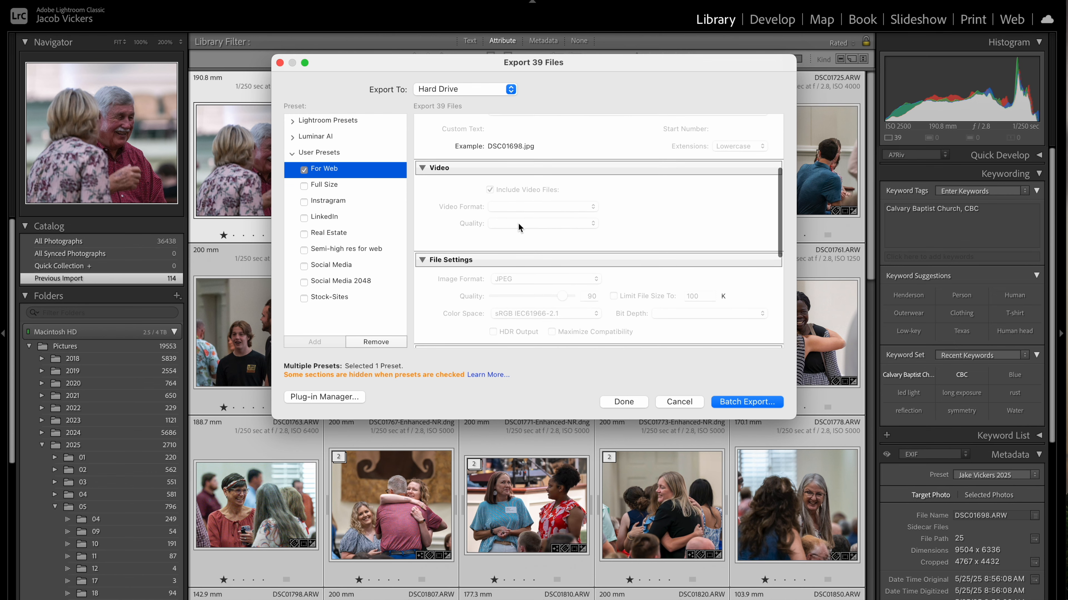
pyautogui.scroll(-5, 518, 228)
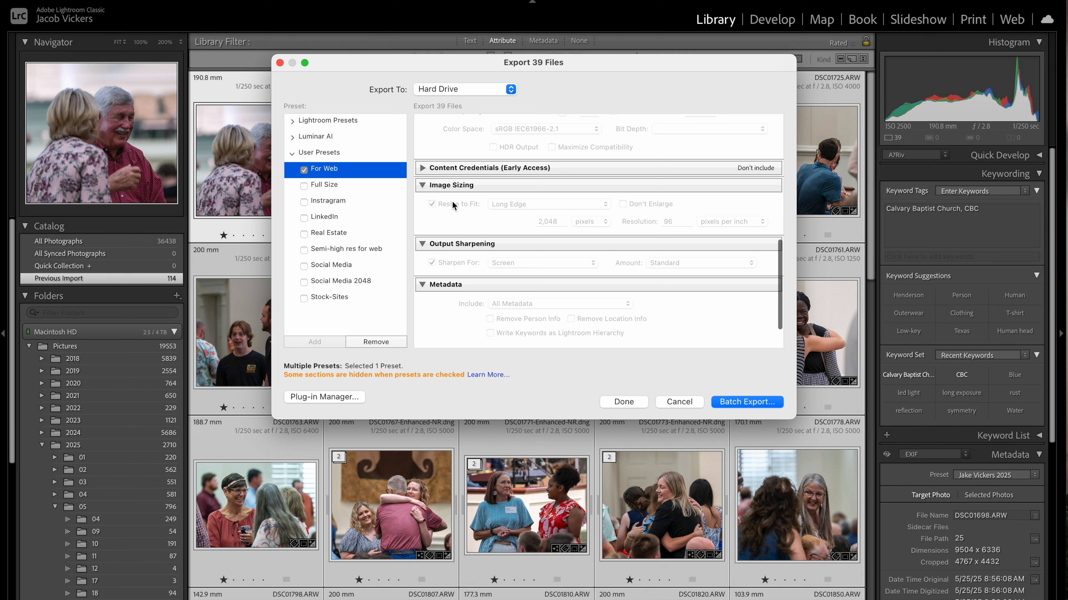
pyautogui.click(304, 170)
pyautogui.scroll(-6, 520, 270)
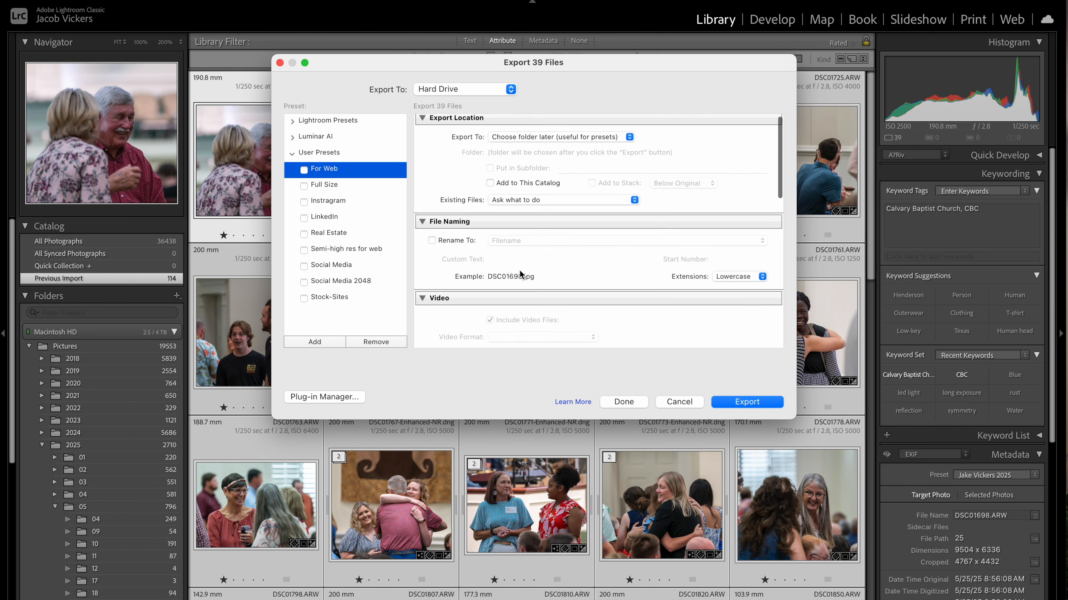
pyautogui.scroll(-3, 529, 249)
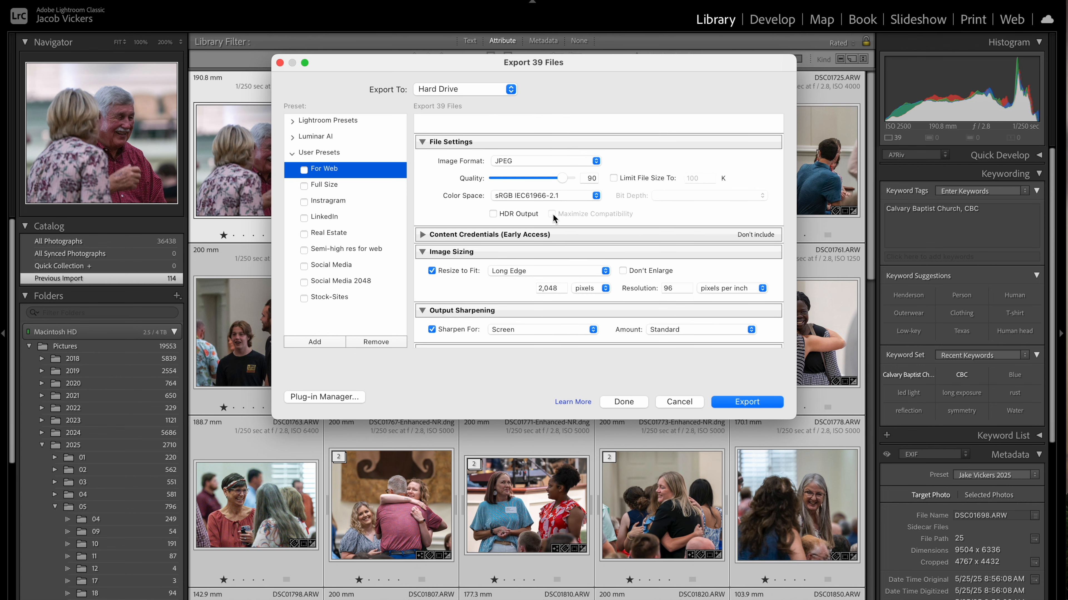
pyautogui.scroll(-2, 547, 234)
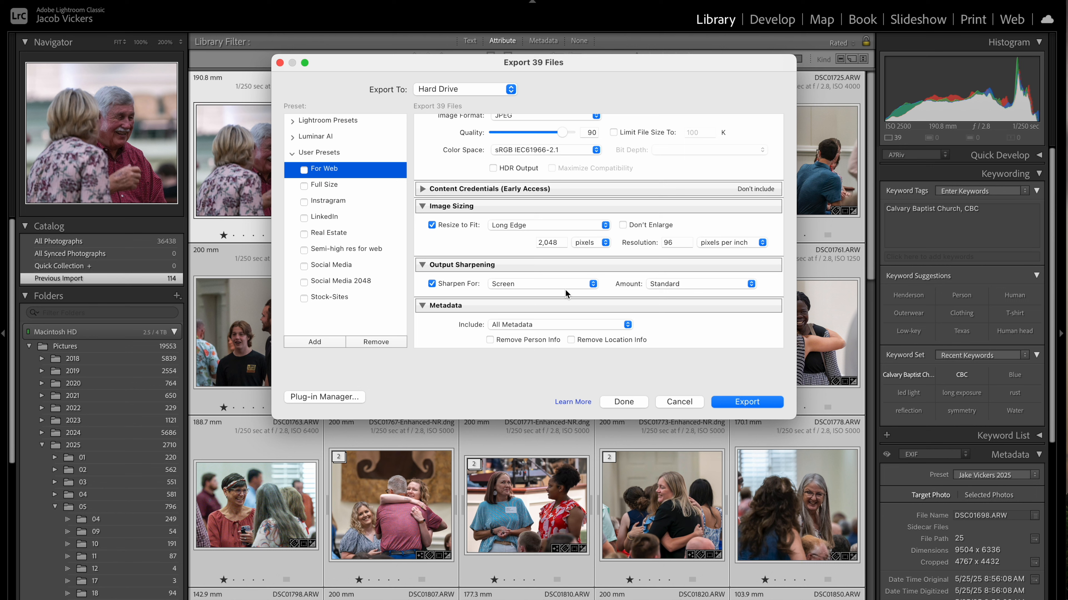
pyautogui.scroll(-5, 564, 290)
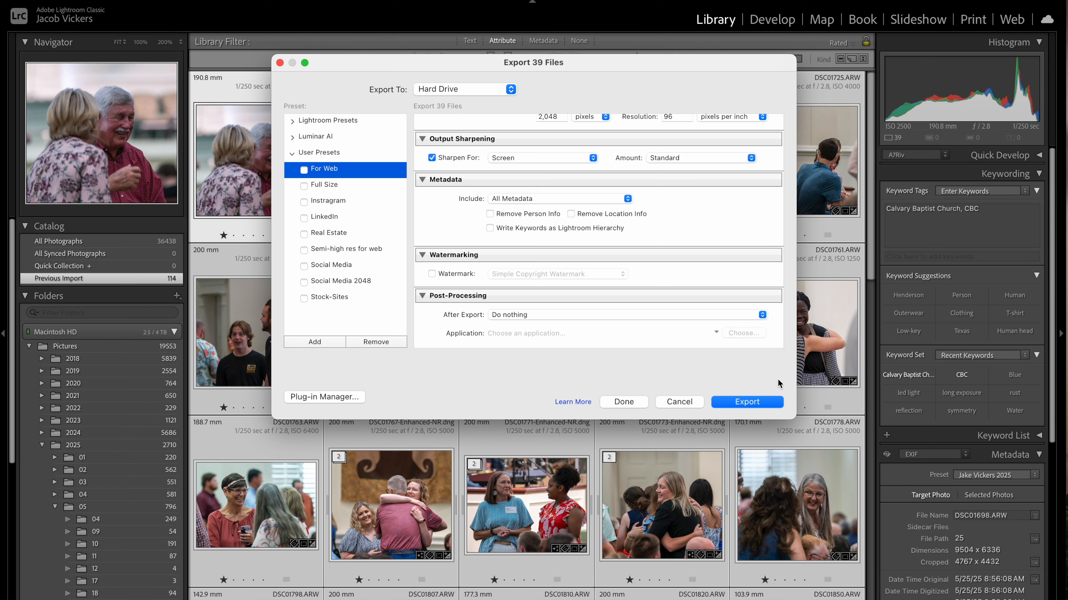
# Step: Start the export, browse to the 00-Incoming folder inside CBC as a destination, and cancel the export
pyautogui.click(744, 402)
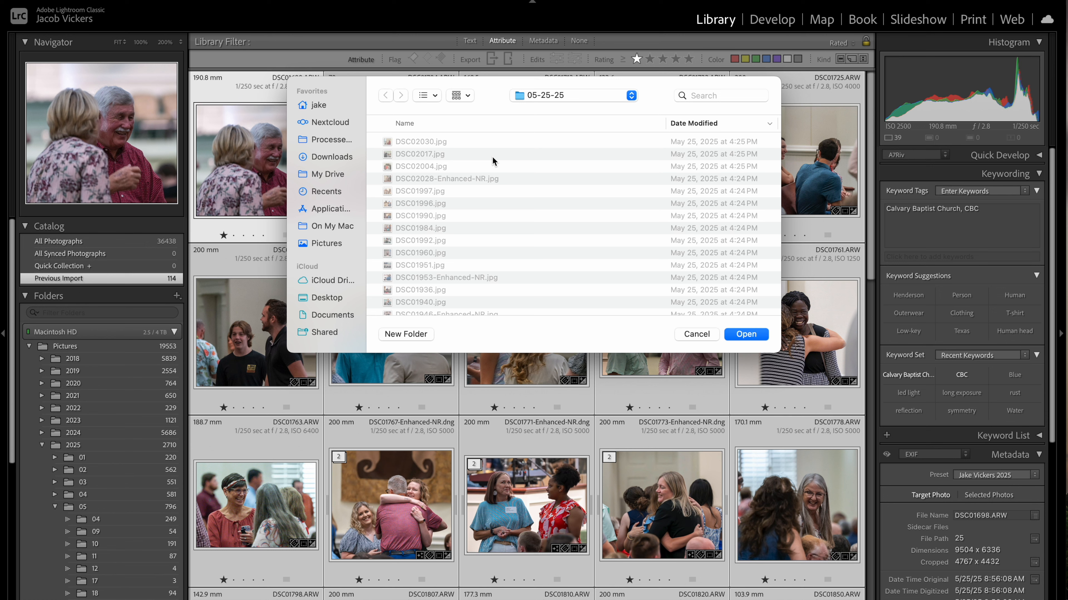
pyautogui.click(325, 107)
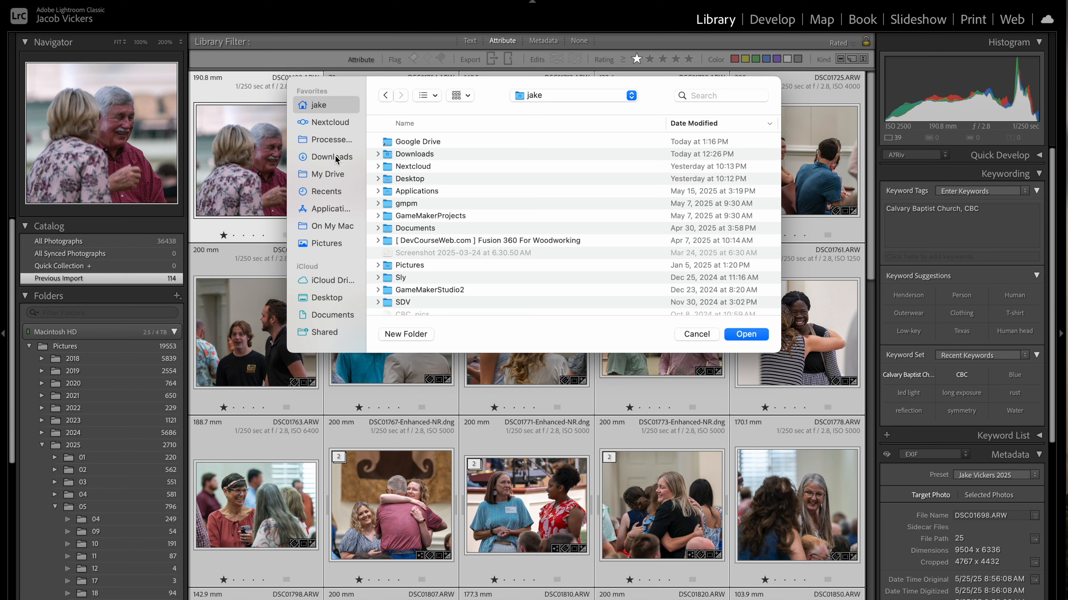
pyautogui.click(331, 141)
pyautogui.doubleClick(413, 142)
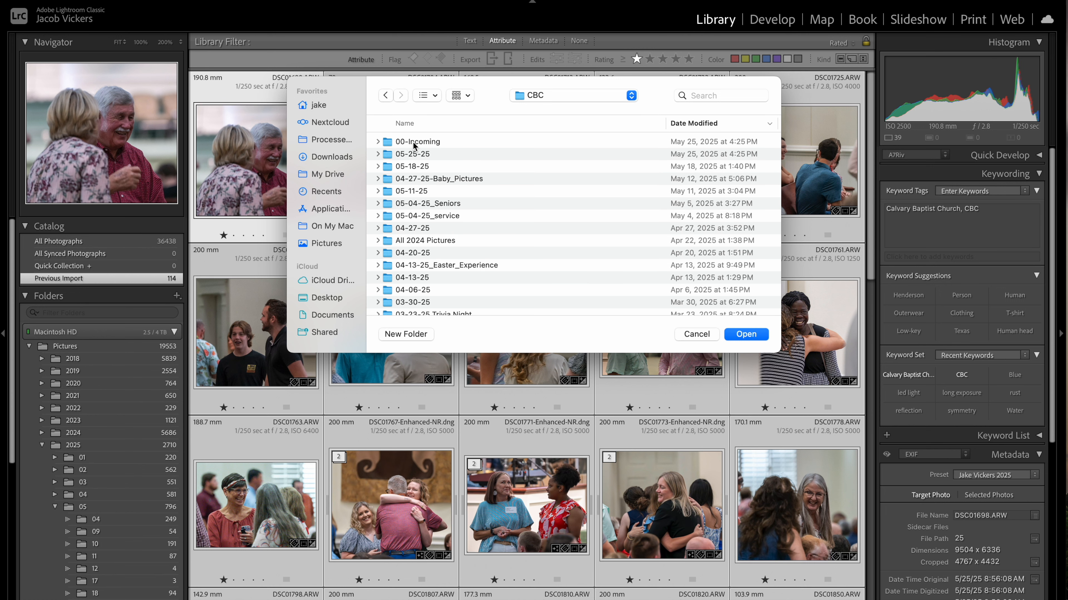
pyautogui.doubleClick(414, 141)
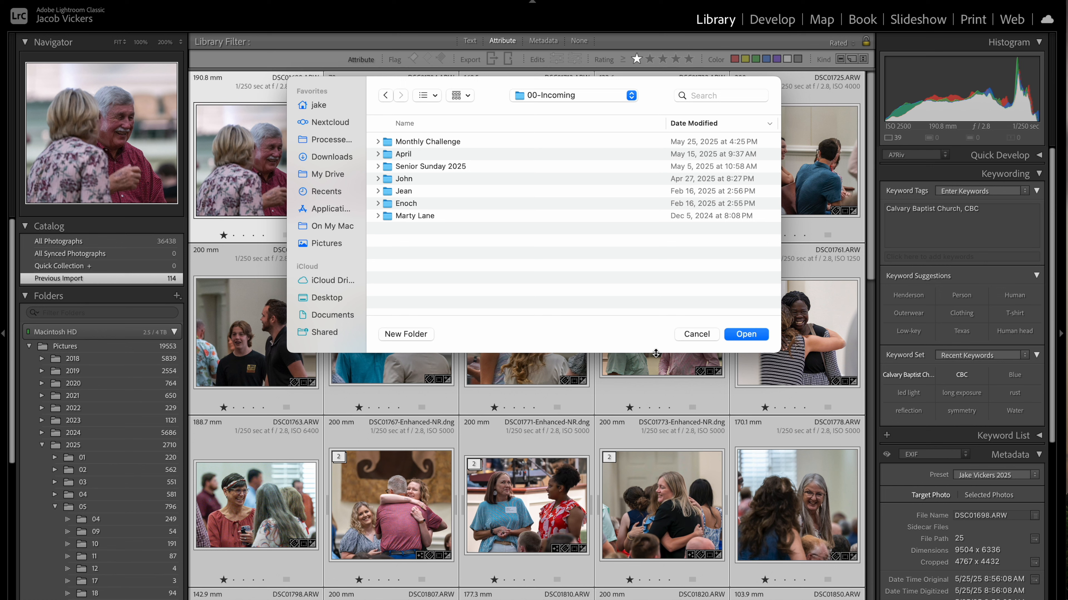
pyautogui.click(700, 334)
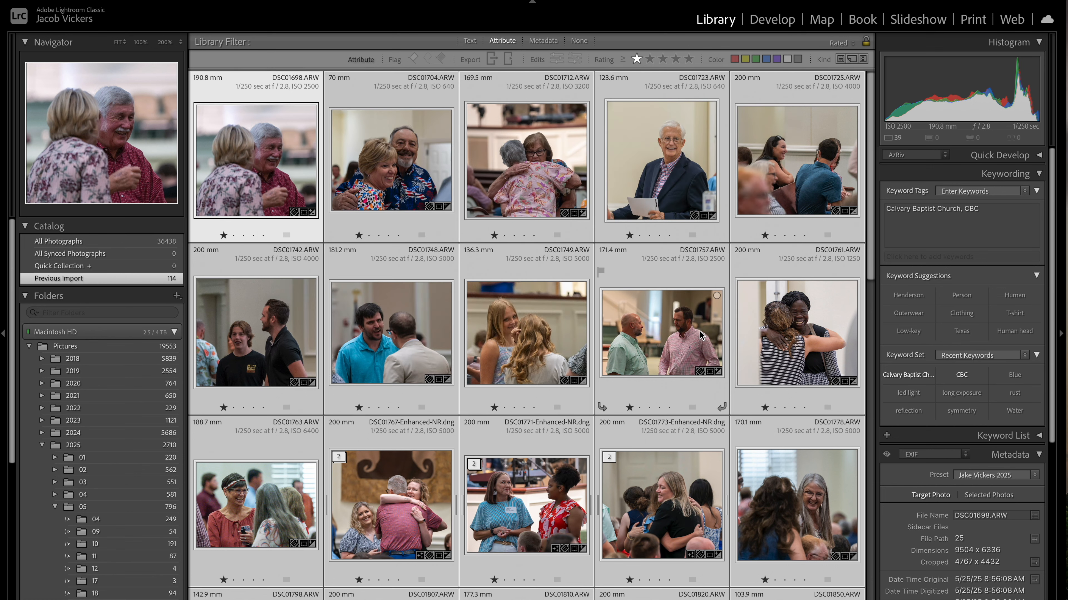